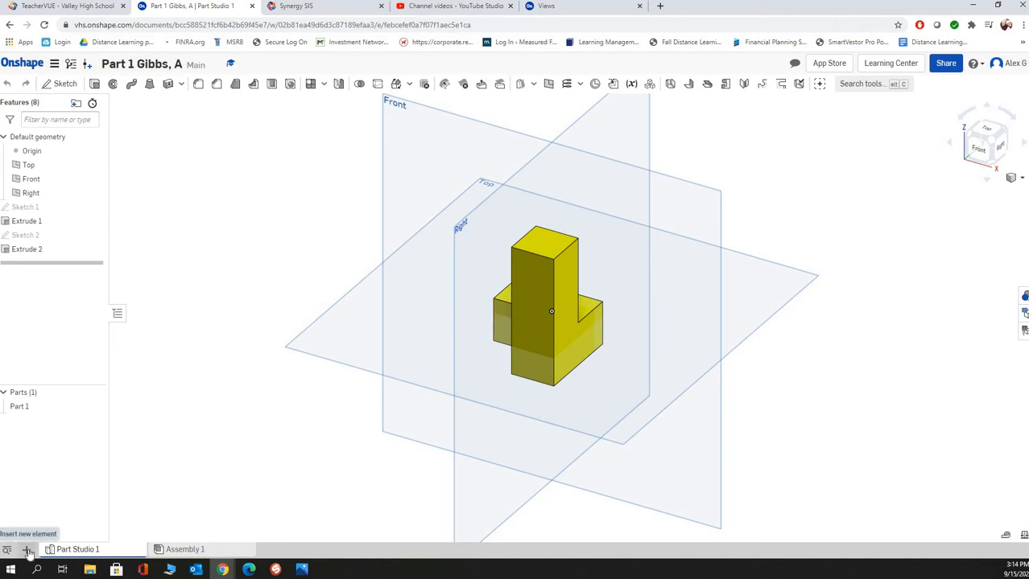
Create a drawing from the ANSI_A_INCH.dwt template with no views and place a 1:1 front view of Part 1 in the sheet's lower-left area
click(28, 550)
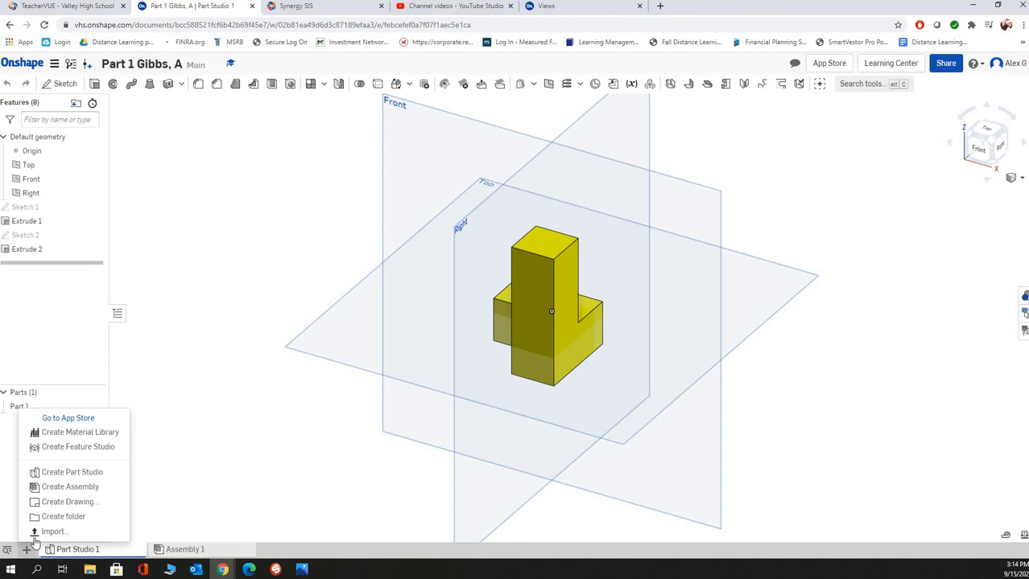
click(91, 503)
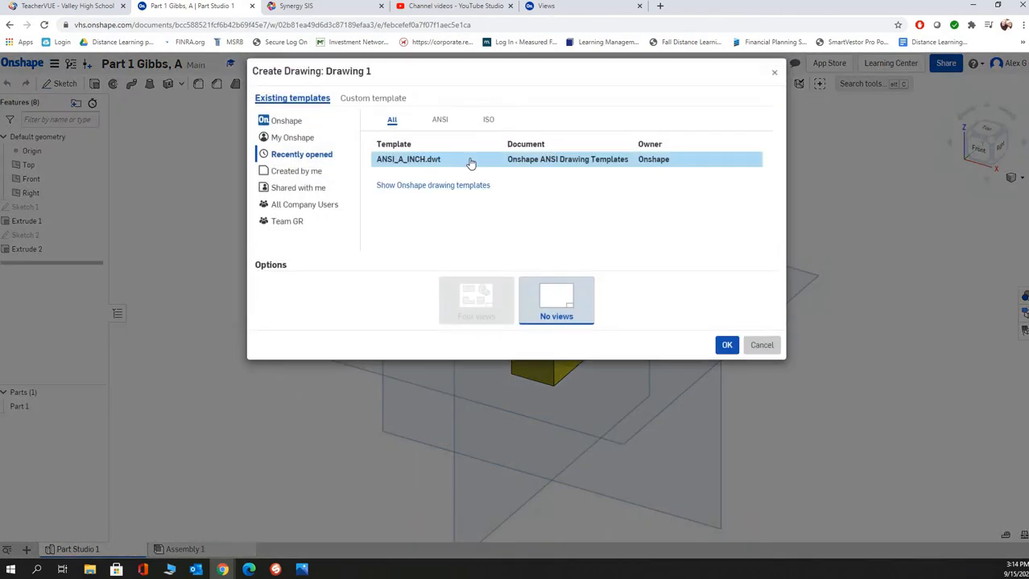
click(726, 345)
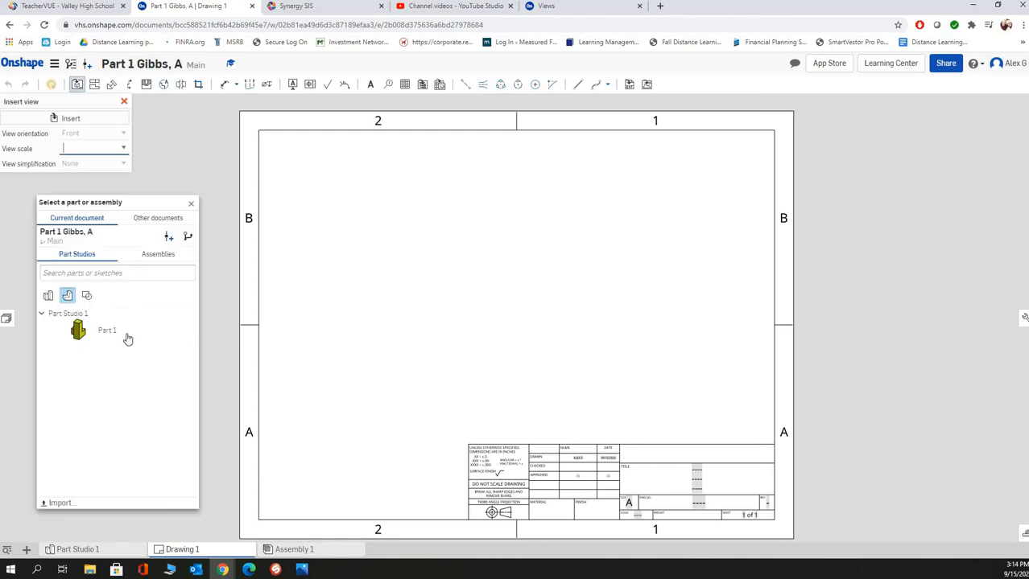
click(154, 331)
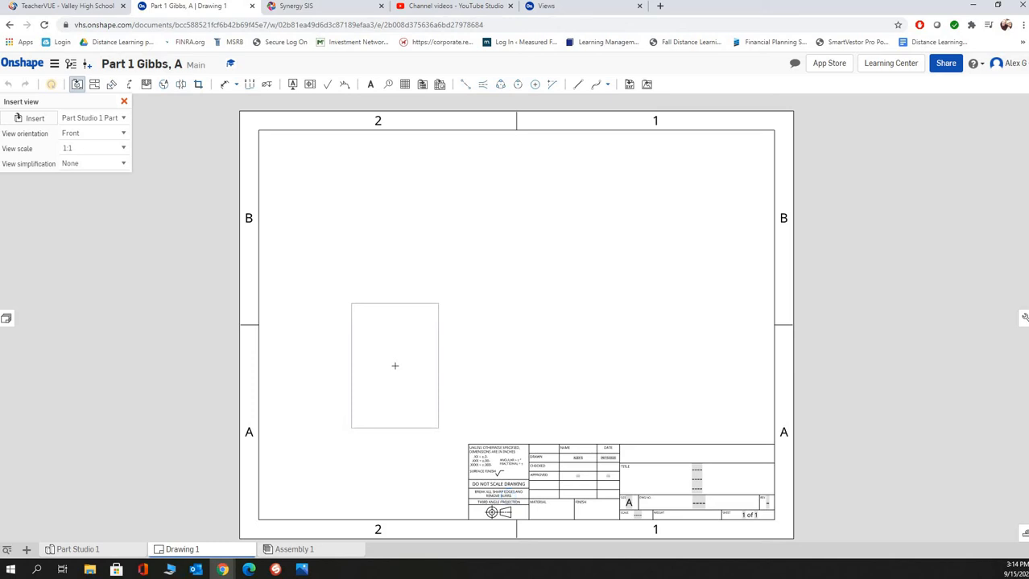
click(395, 363)
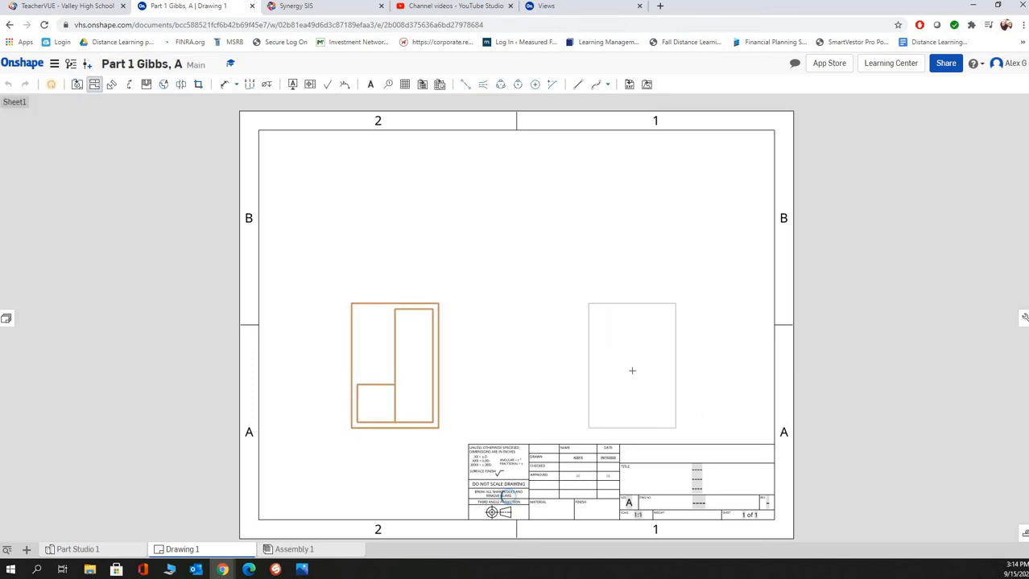
Project a right-side view, a top view and an isometric view from the front view
click(632, 370)
key(Escape)
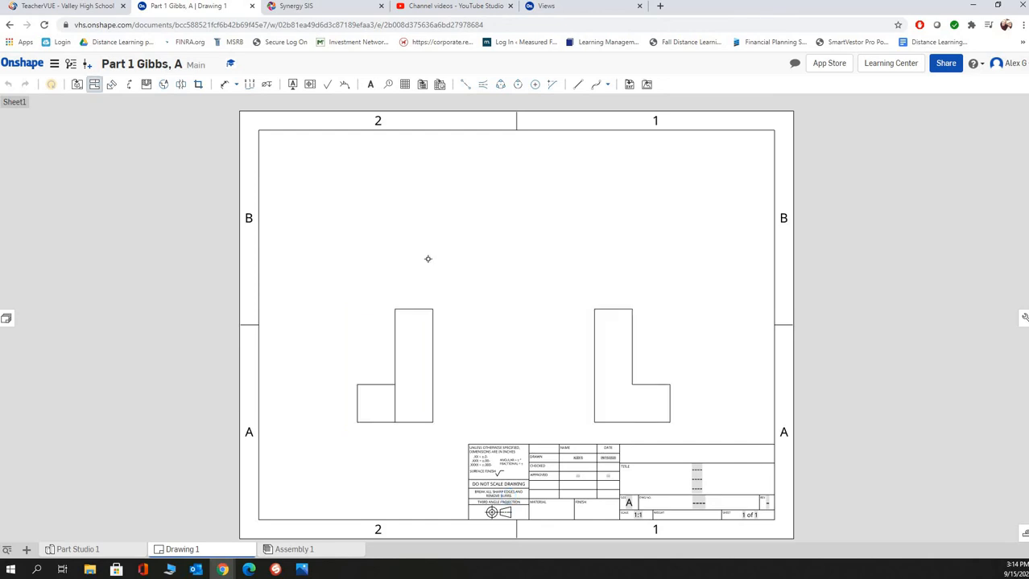
click(417, 332)
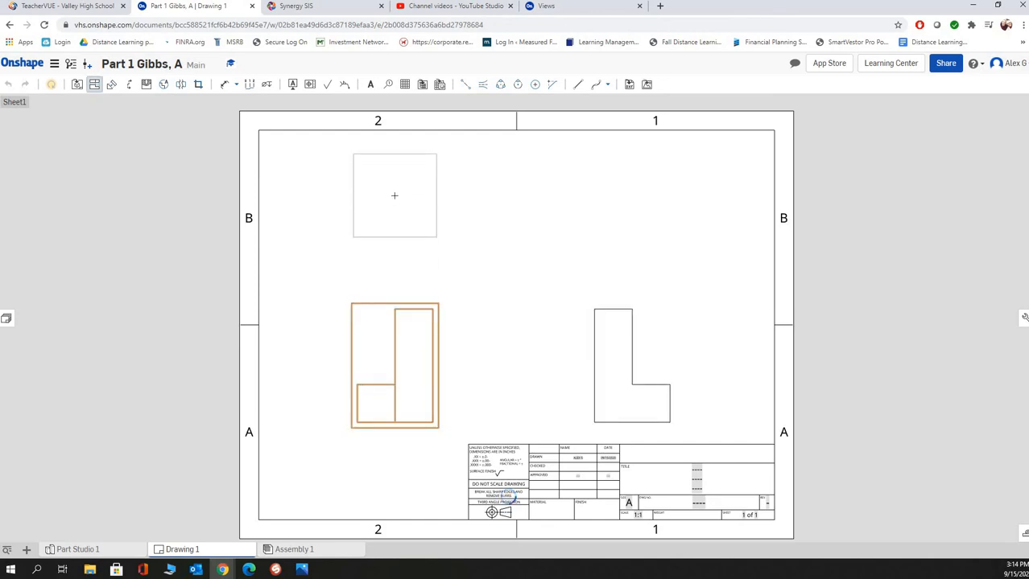
click(395, 196)
key(Escape)
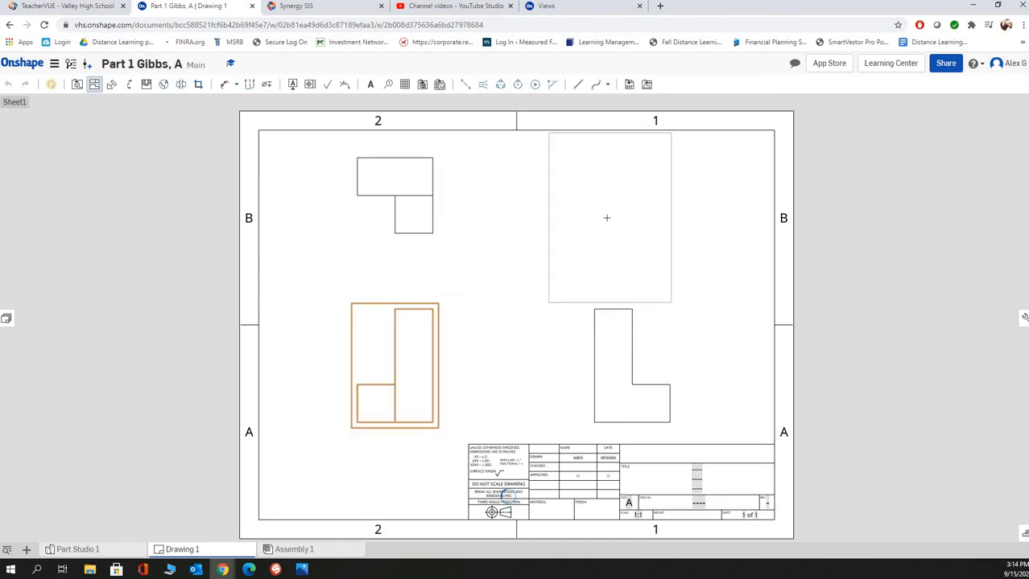
click(604, 217)
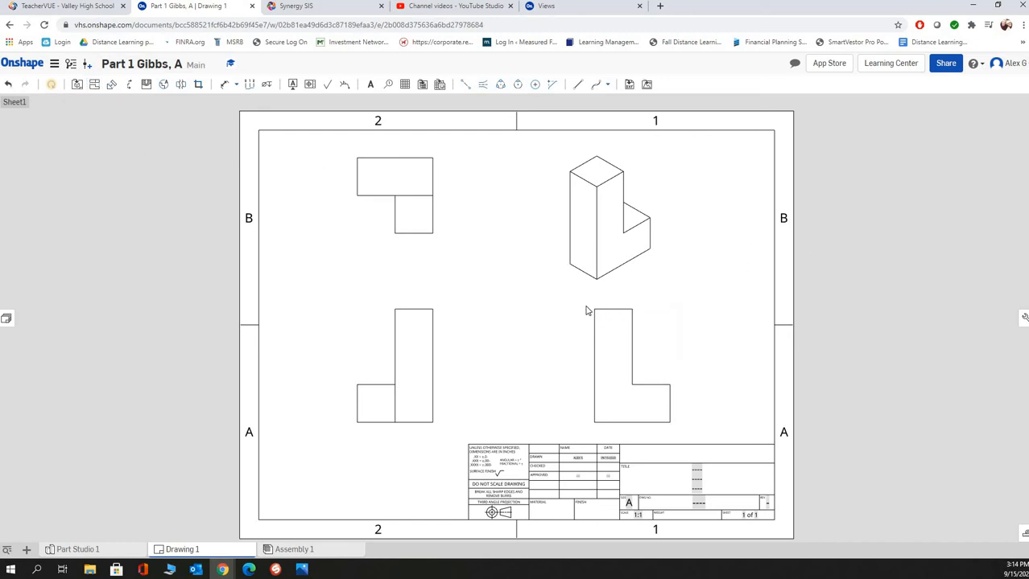
Show hidden lines in the right-side, front and top views
right_click(611, 358)
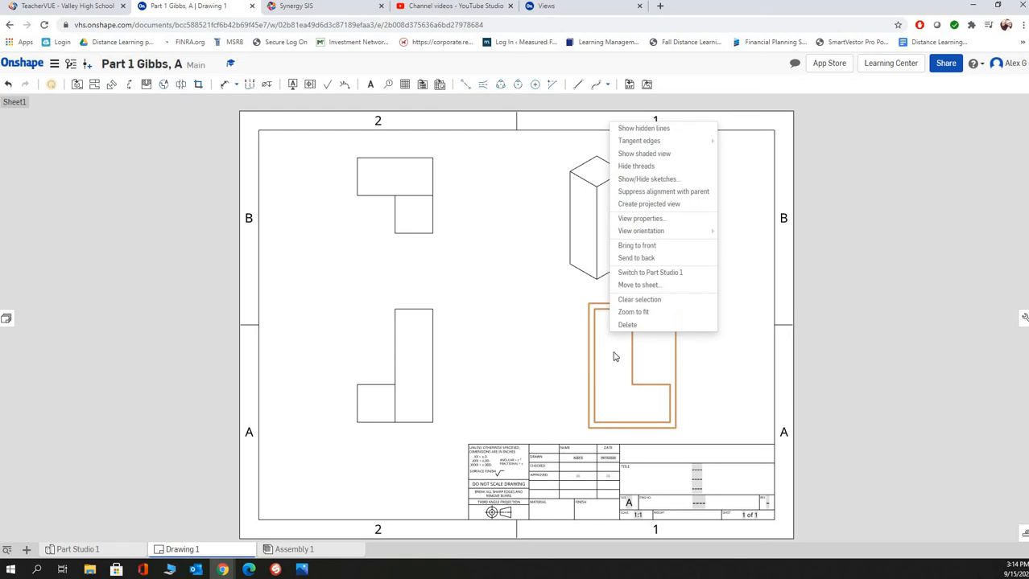
click(641, 130)
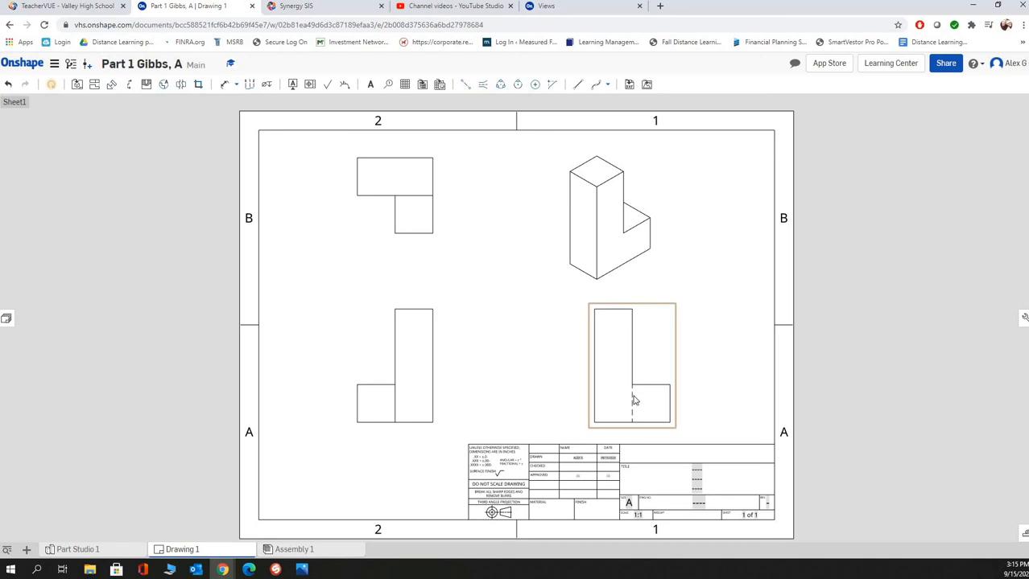
right_click(409, 391)
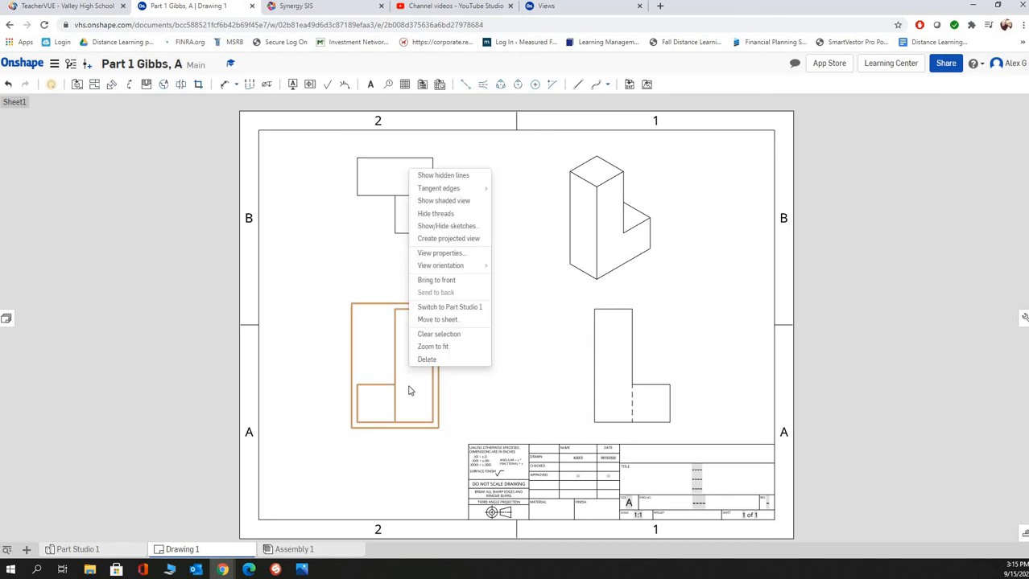
click(445, 175)
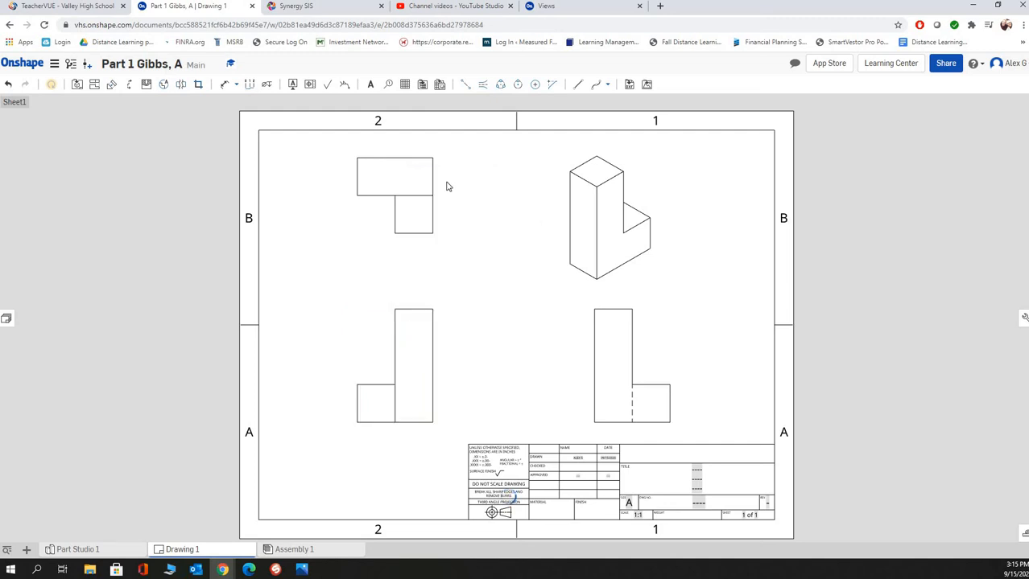
right_click(405, 177)
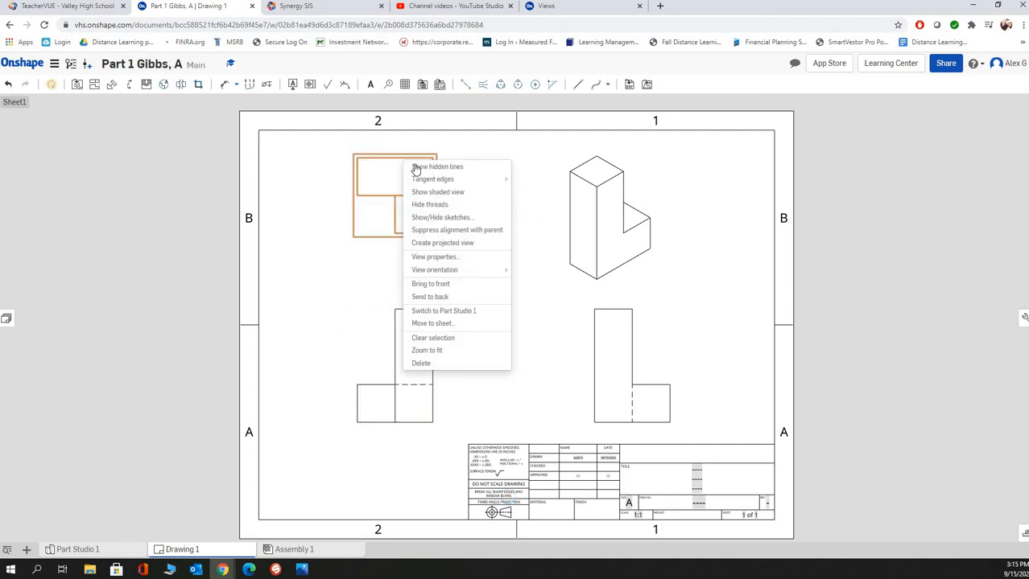
click(416, 168)
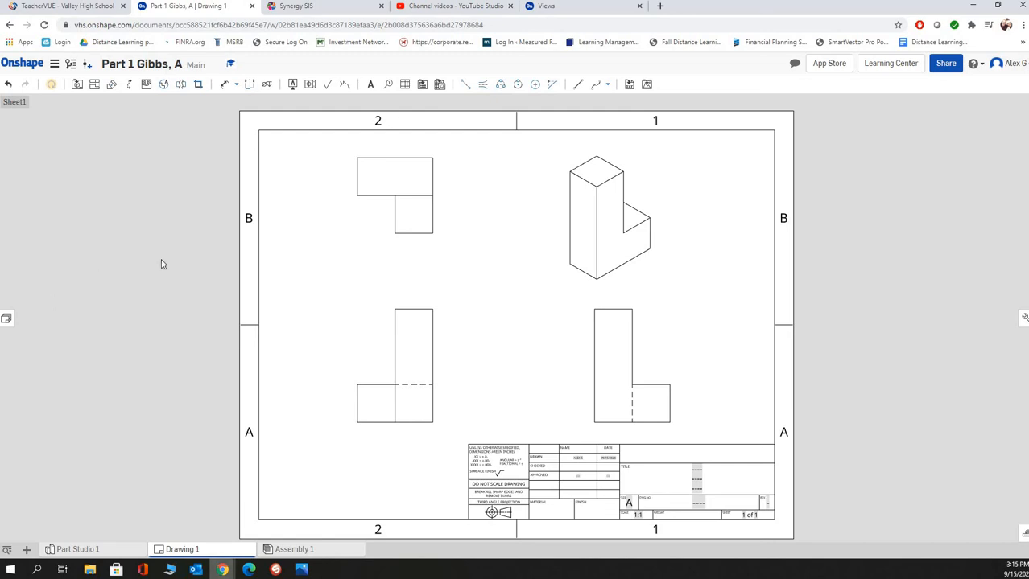
Switch to the sphere2 visualizer to check the hand-drawn Part 1 sketch, and return to the drawing
click(275, 570)
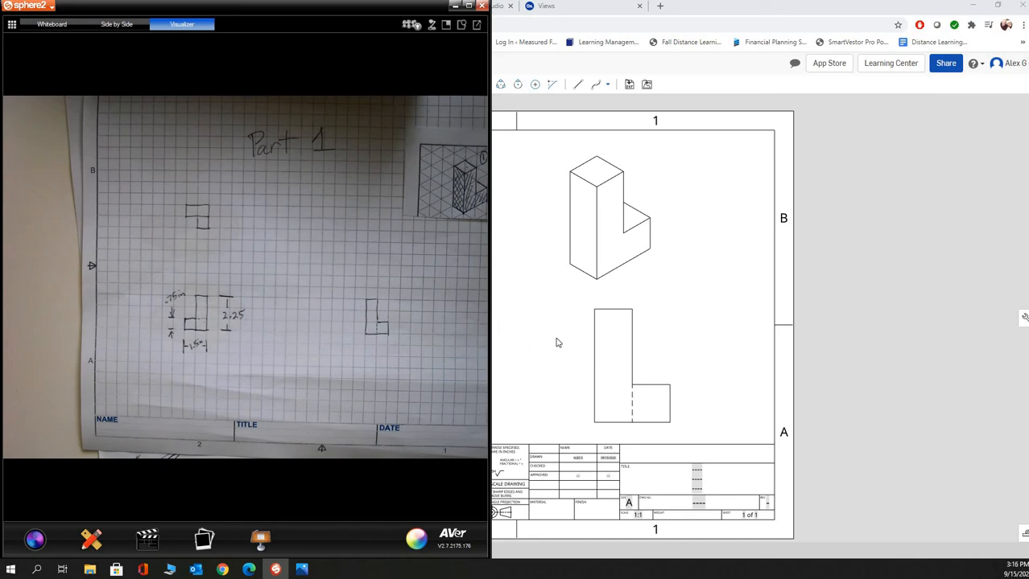
click(523, 387)
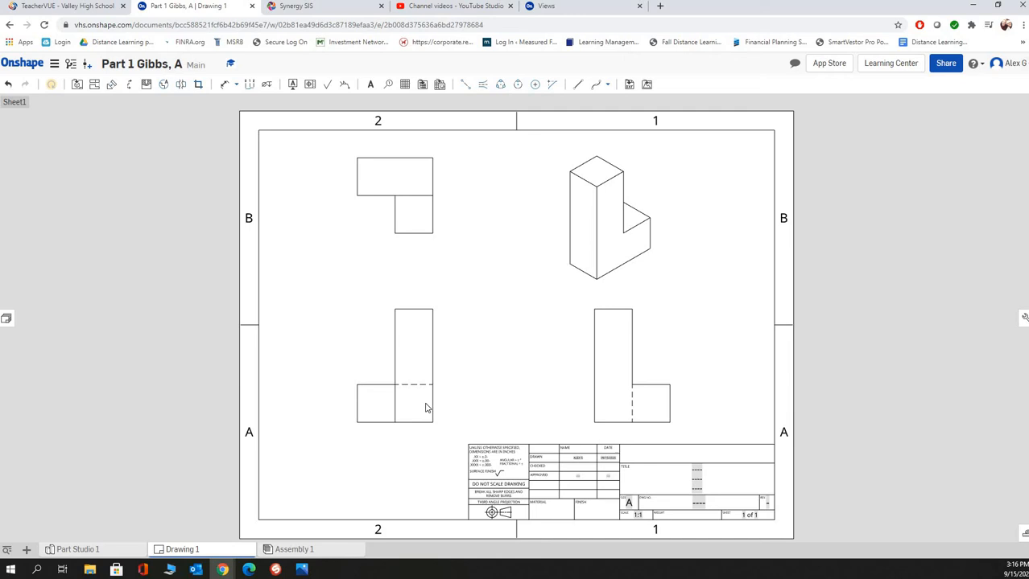
Change the view orientation of the base front view to Left
right_click(421, 362)
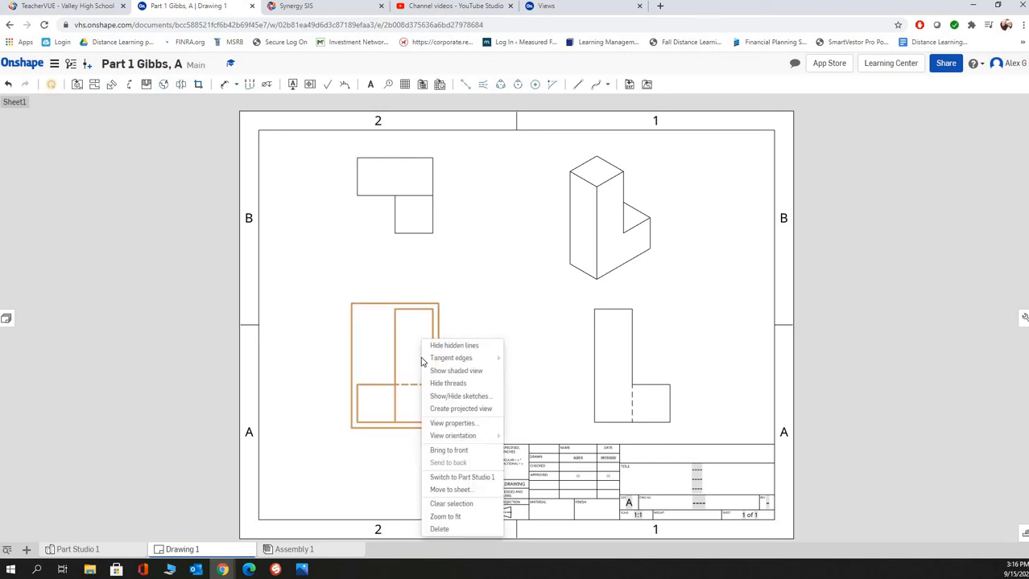
click(417, 354)
double_click(417, 354)
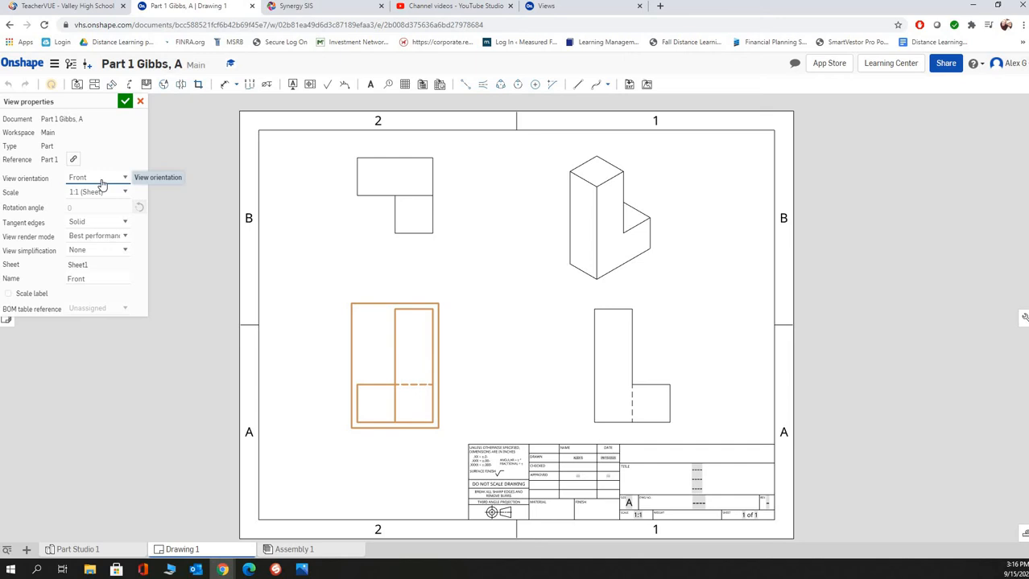
click(102, 184)
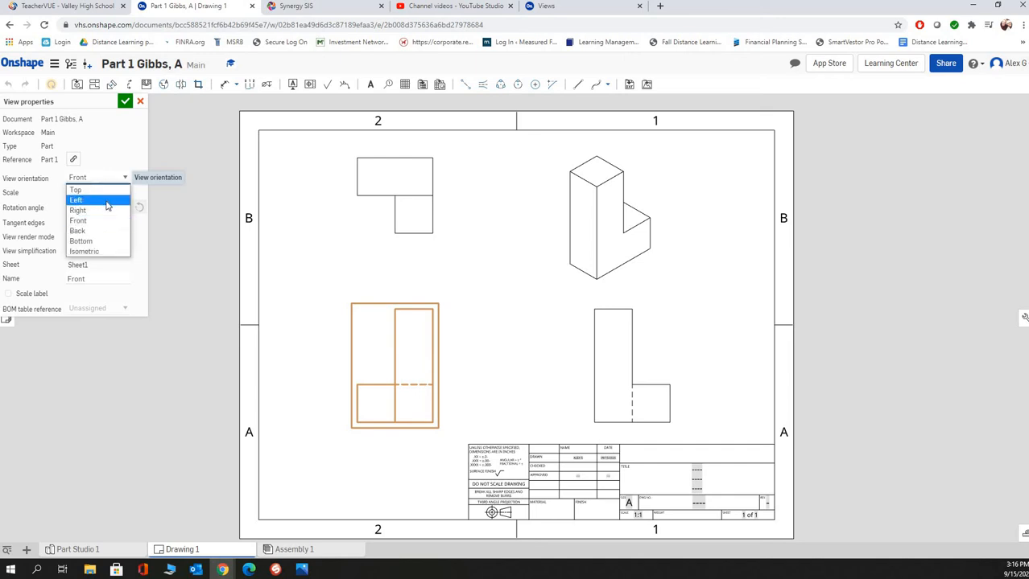
click(107, 201)
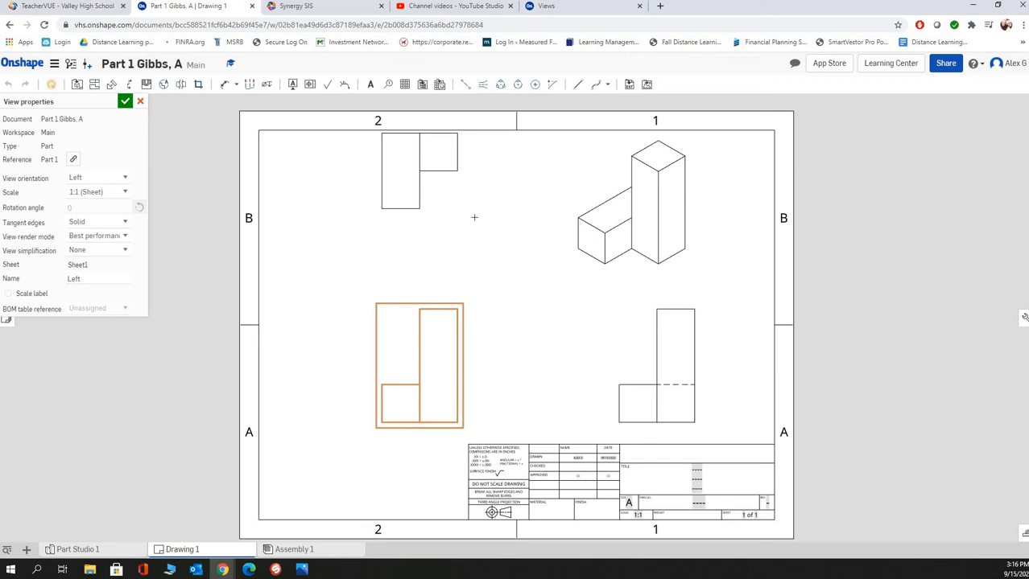
click(125, 101)
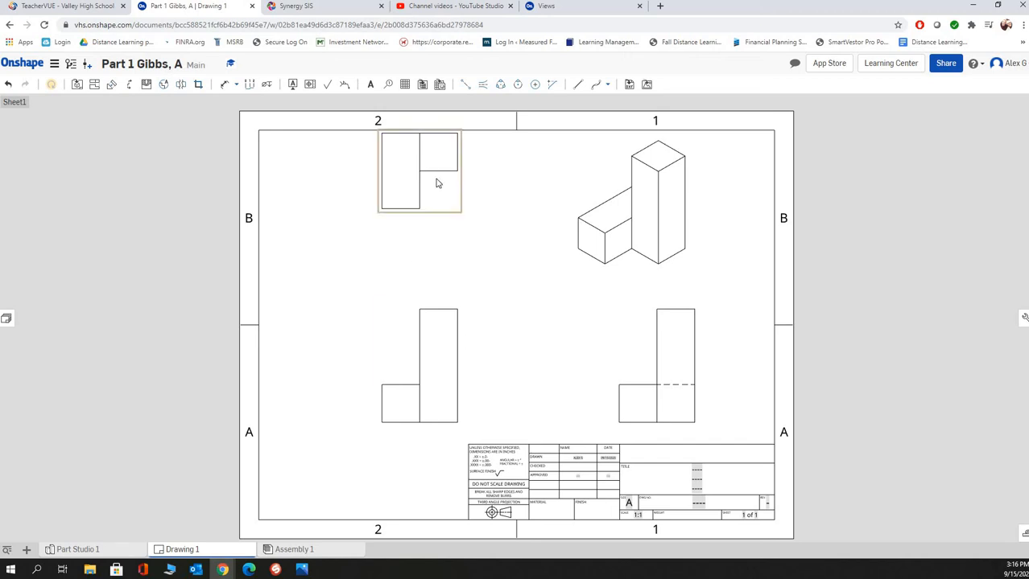
Move the top view down and slightly right, away from the sheet's upper border
mouse_move(437, 206)
mouse_down()
mouse_move(443, 228)
mouse_move(484, 237)
mouse_move(449, 239)
mouse_up()
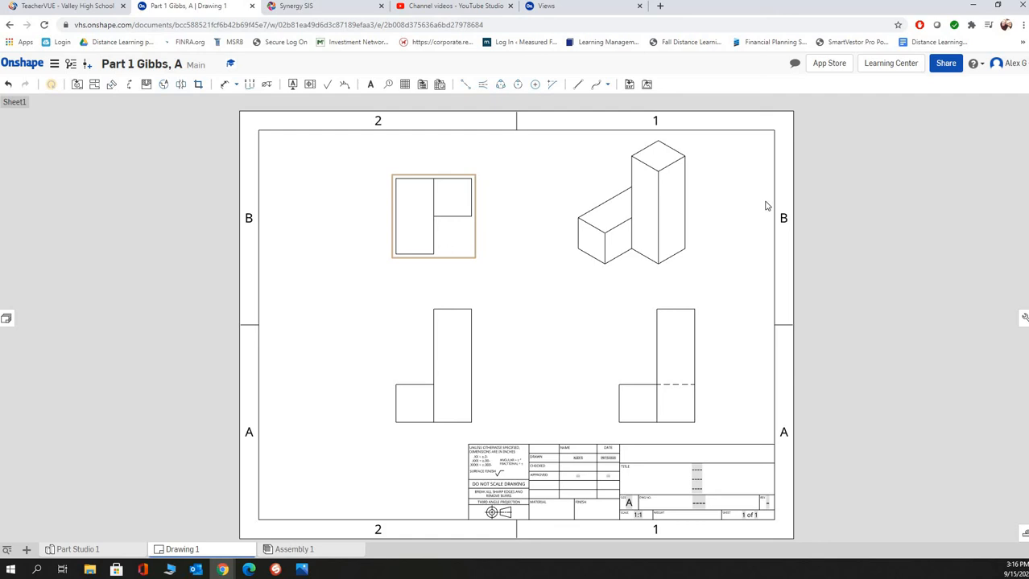
click(644, 221)
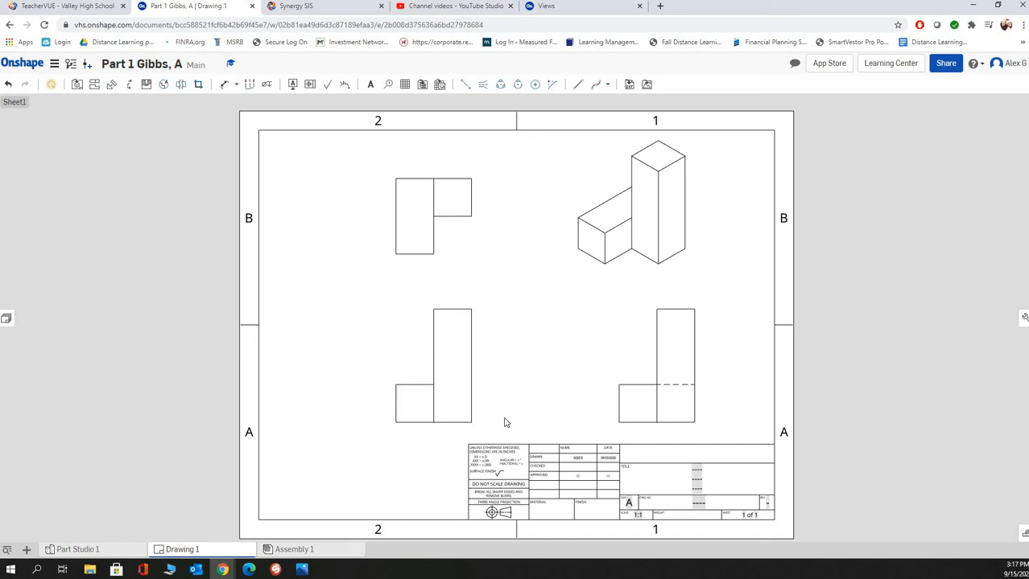
right_click(453, 364)
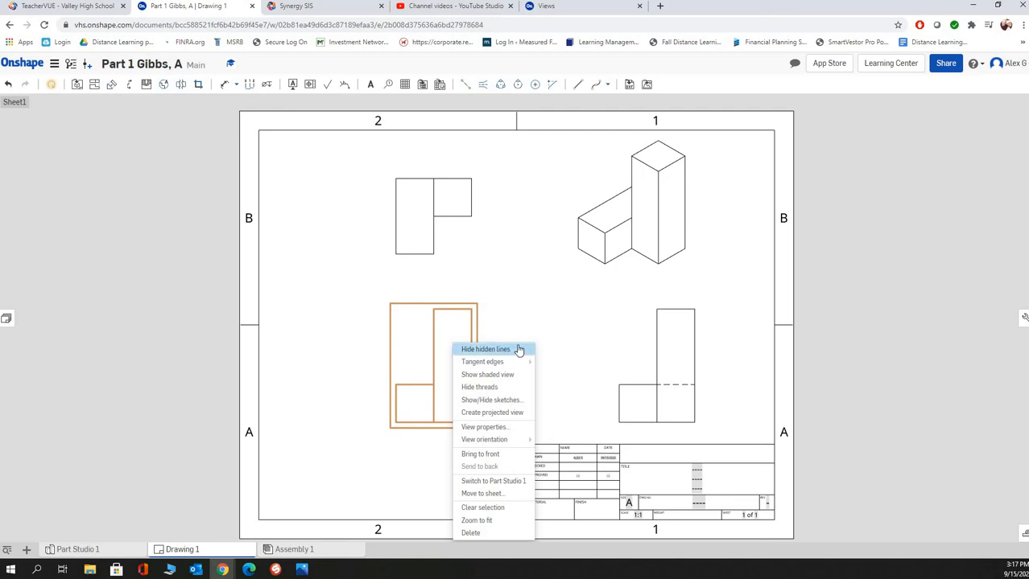
click(604, 361)
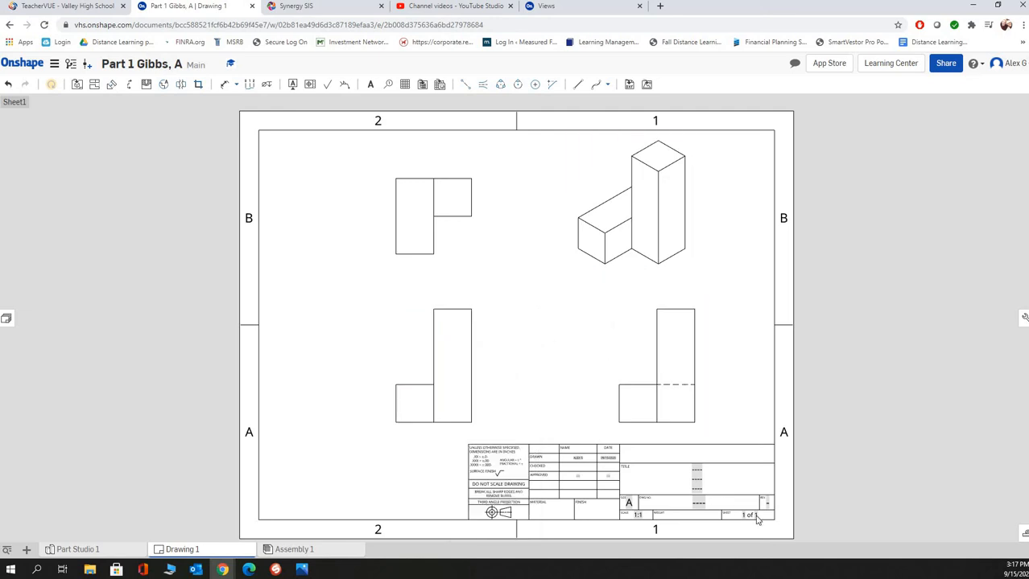
Replace the Title 2 reference in the title block with the text "Part 1"
click(697, 488)
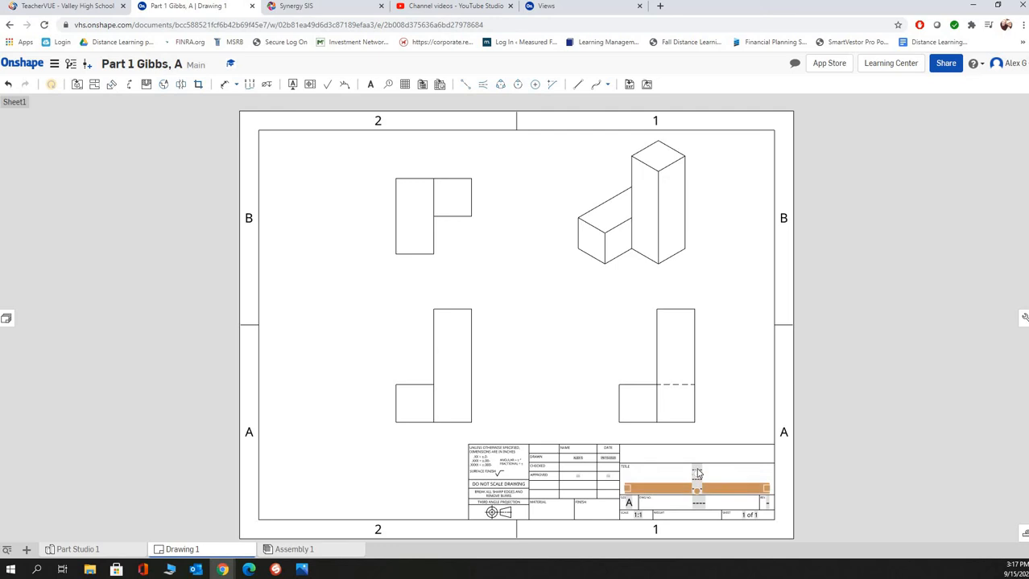
click(699, 476)
double_click(698, 477)
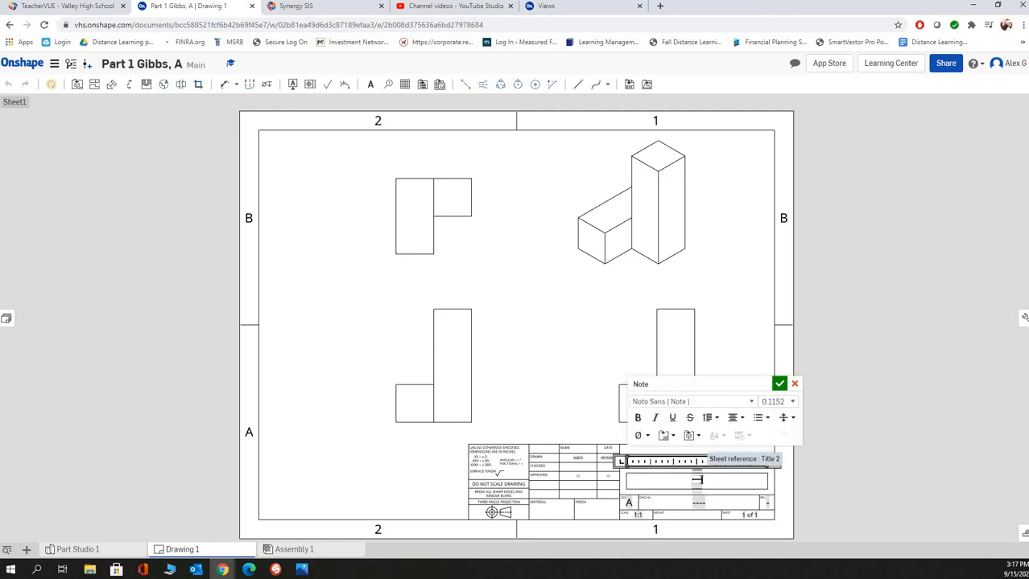
key(BackSpace)
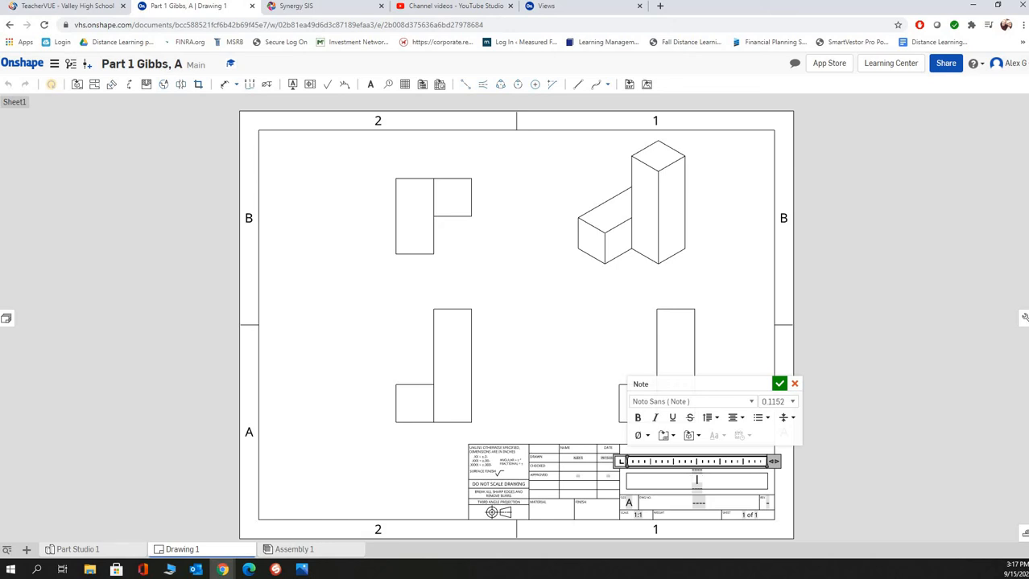
text(Part 1)
click(779, 384)
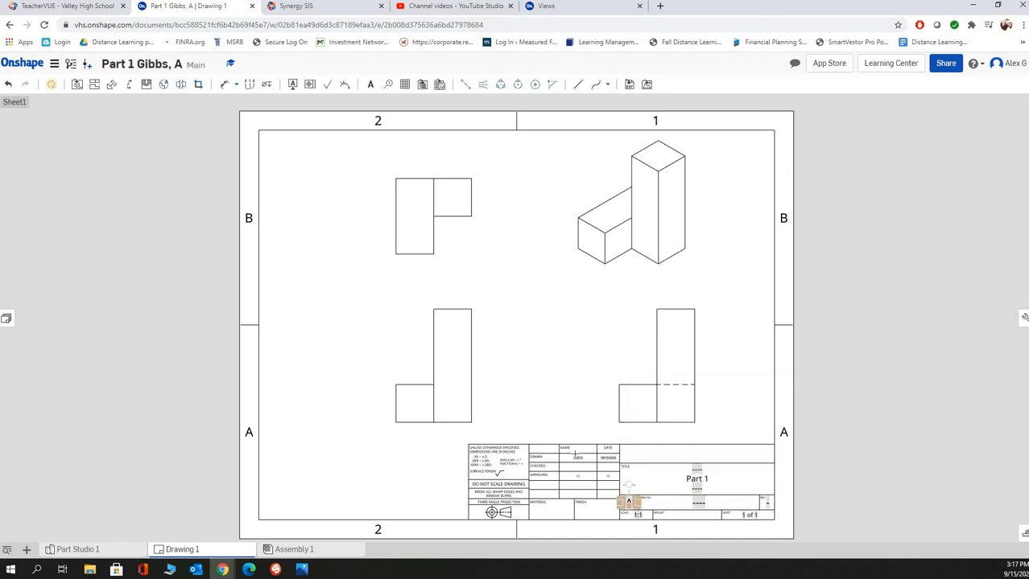
Examine the drawn-by name and date entries in the title block
scroll(565, 447, up, 9)
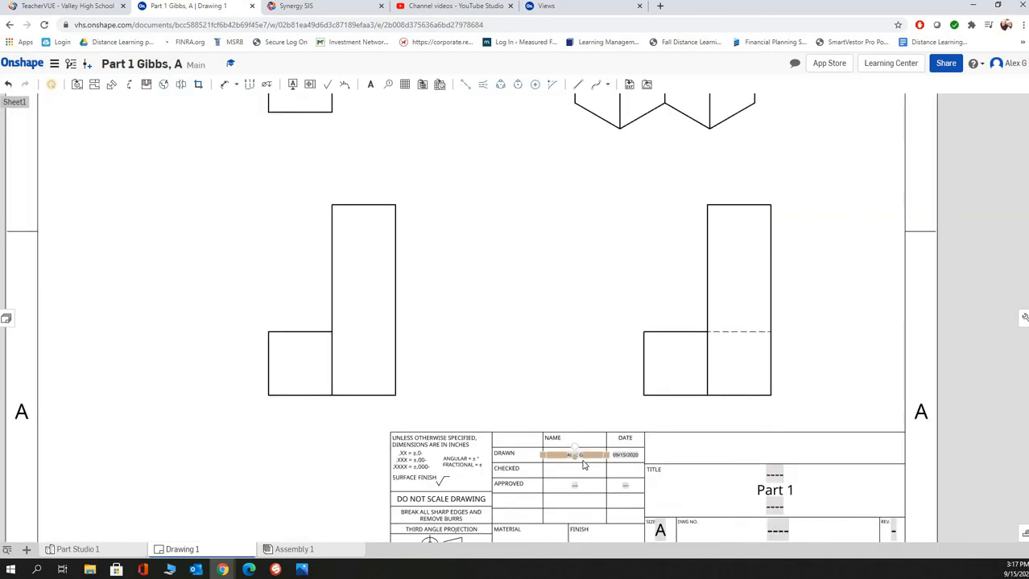
click(515, 435)
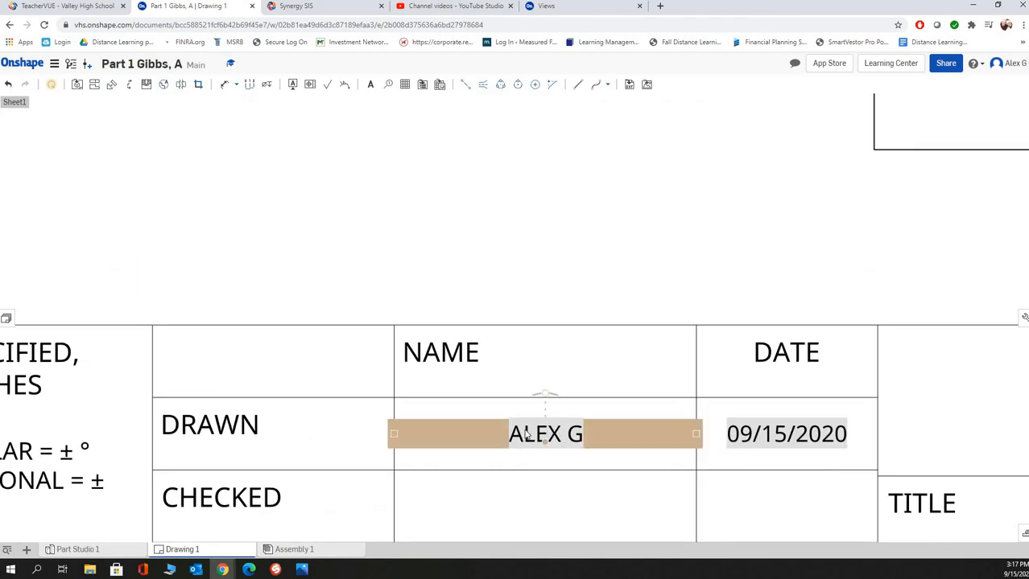
scroll(522, 432, down, 10)
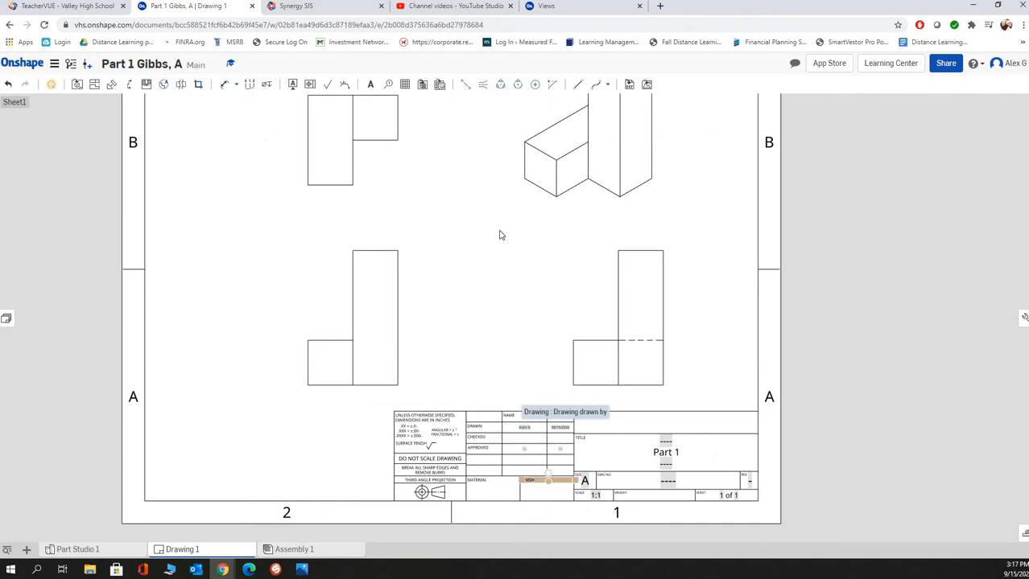
Move the front view right and slightly up, closer to the right-side view
scroll(513, 231, up, 2)
scroll(514, 230, down, 4)
scroll(492, 261, down, 1)
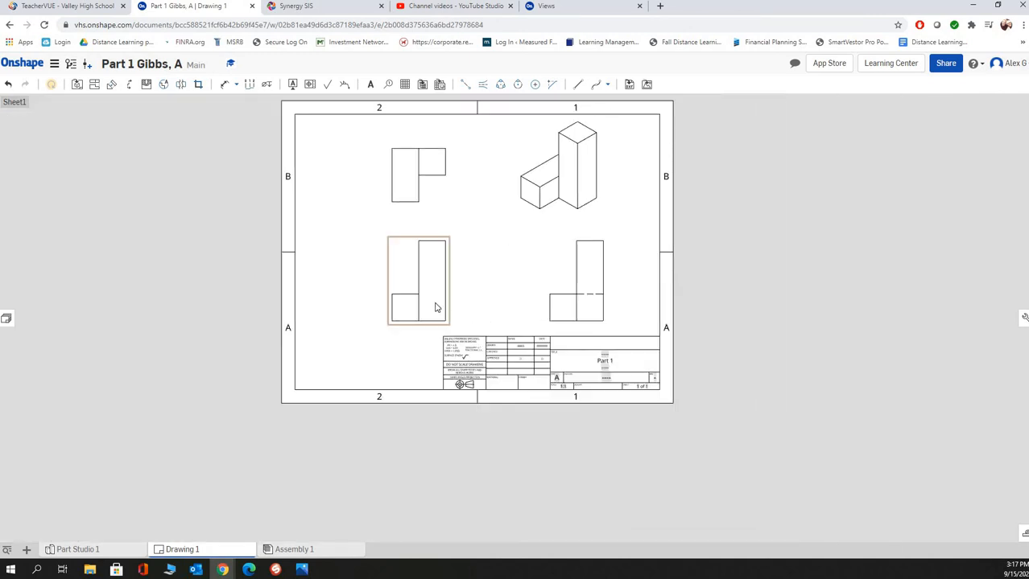
mouse_move(436, 308)
mouse_down()
mouse_move(487, 308)
mouse_move(482, 297)
mouse_up()
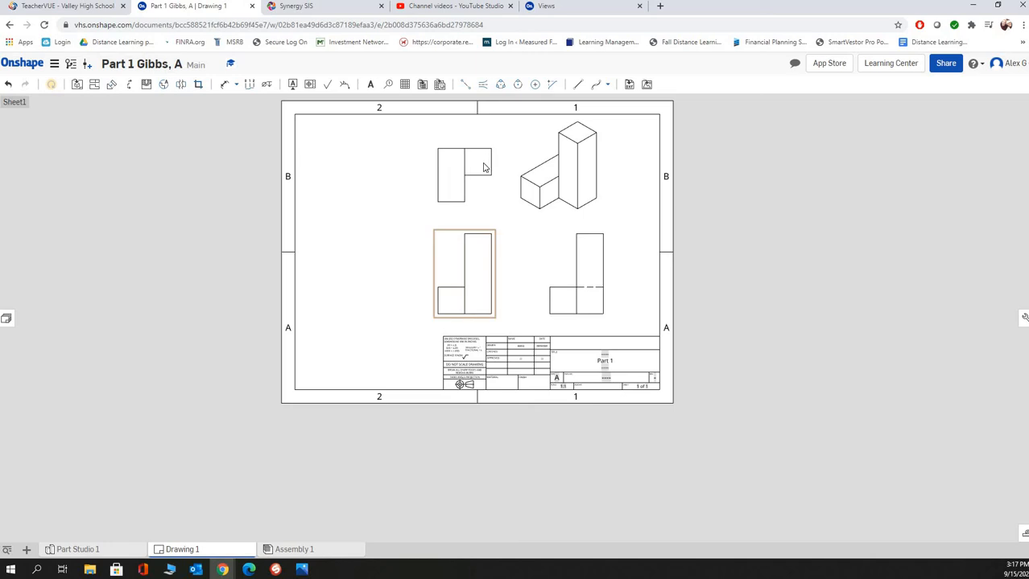
Move the front view left, together with its aligned top view, to widen the gap to the right-side view
mouse_move(475, 288)
mouse_down()
mouse_move(381, 289)
mouse_move(412, 285)
mouse_up()
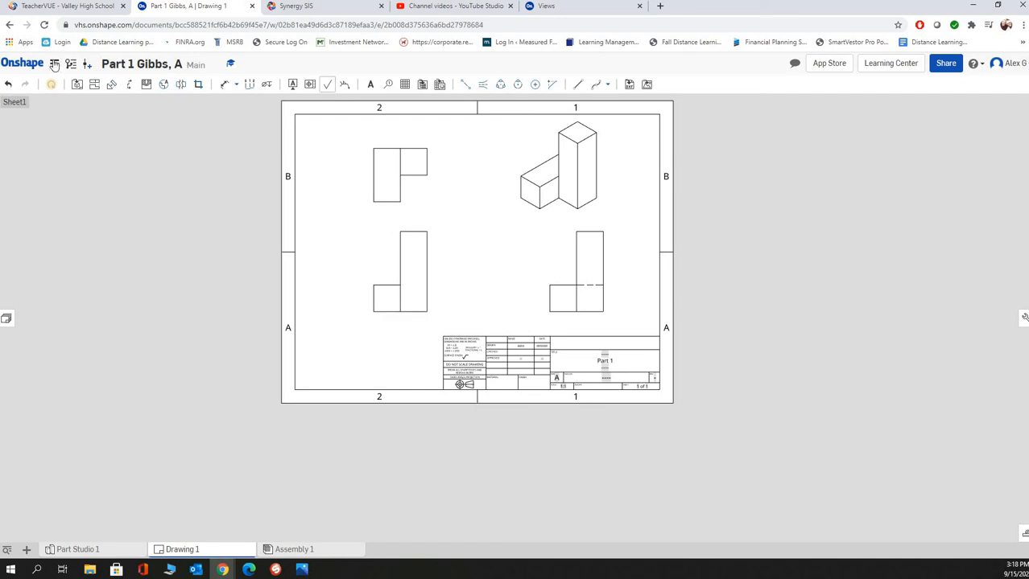
Open the last-listed Puzzle Assembly document in the puzzle folder and create a new drawing in it
click(31, 69)
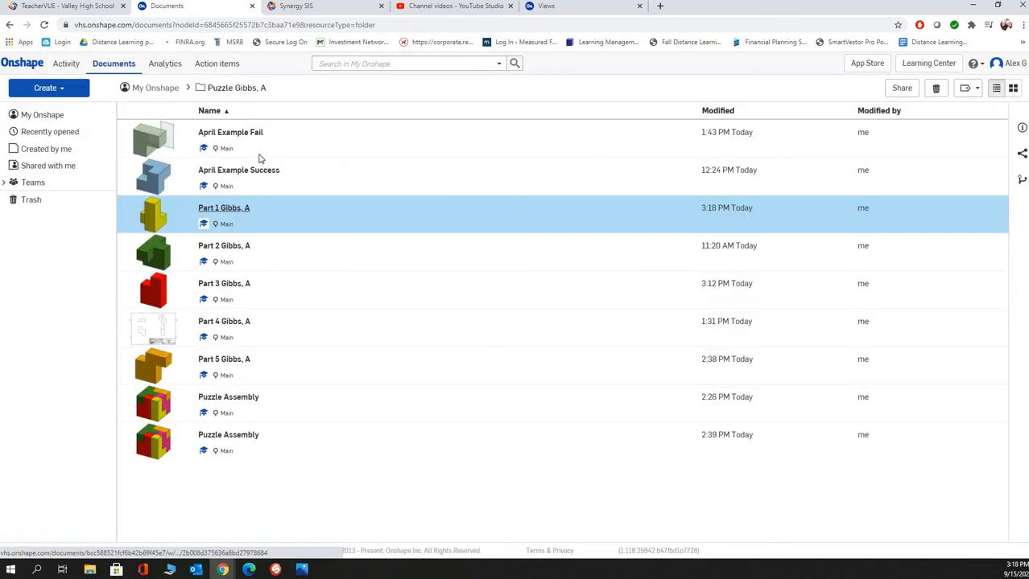
click(235, 436)
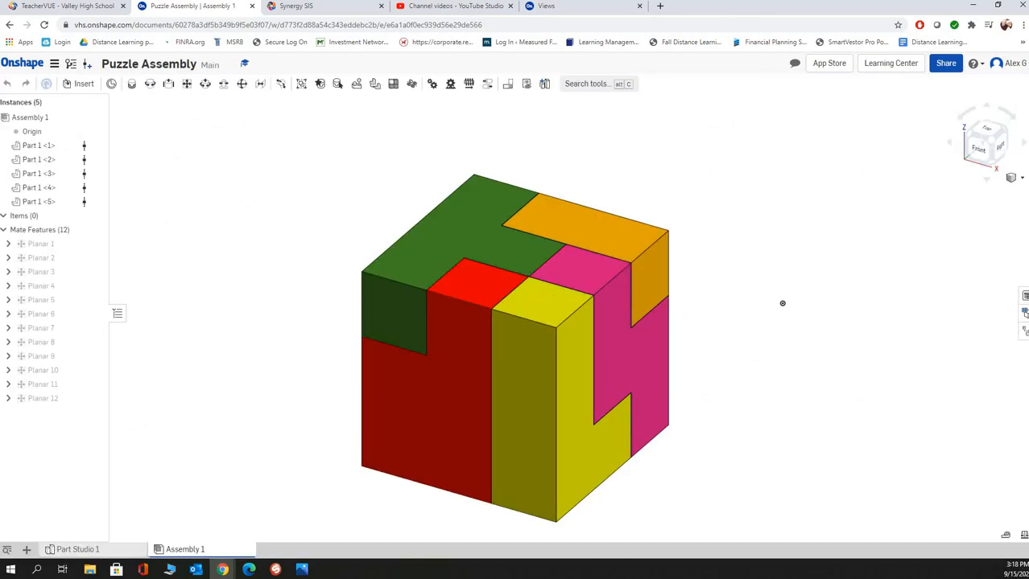
click(25, 550)
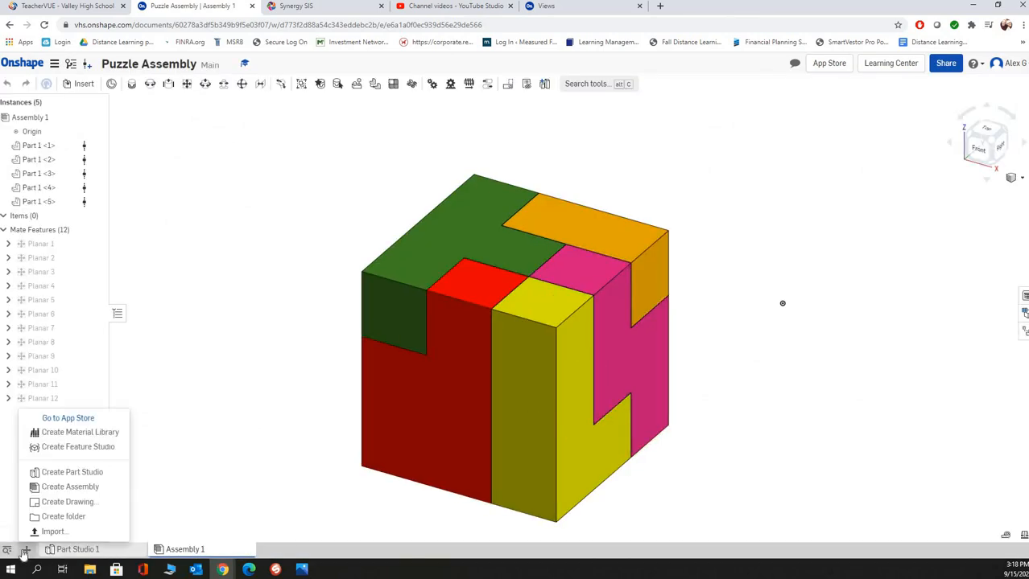
click(63, 502)
click(729, 350)
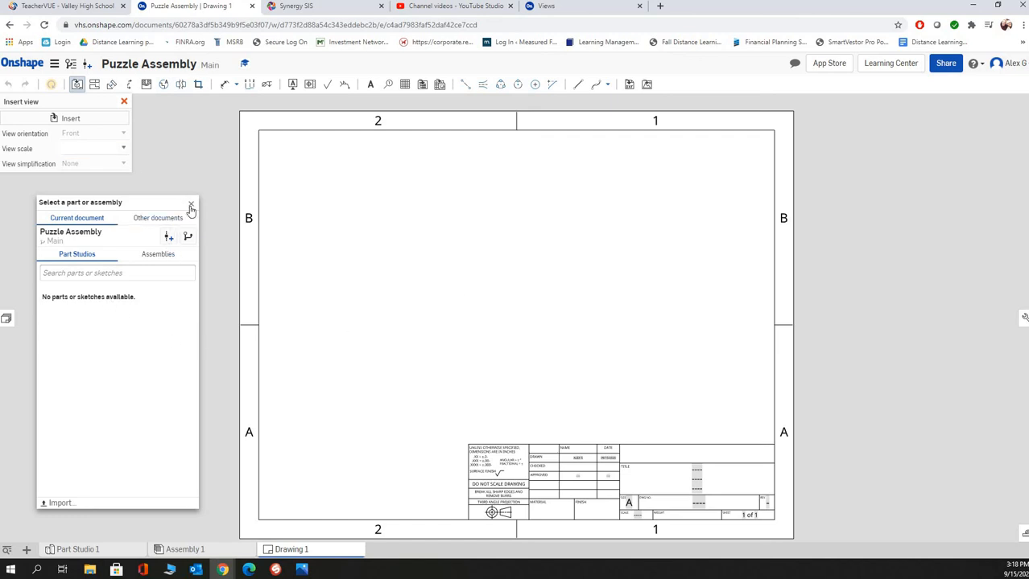
Insert a front view of Assembly 1 in the sheet's lower left area and project a right-side view from it
click(71, 122)
click(70, 121)
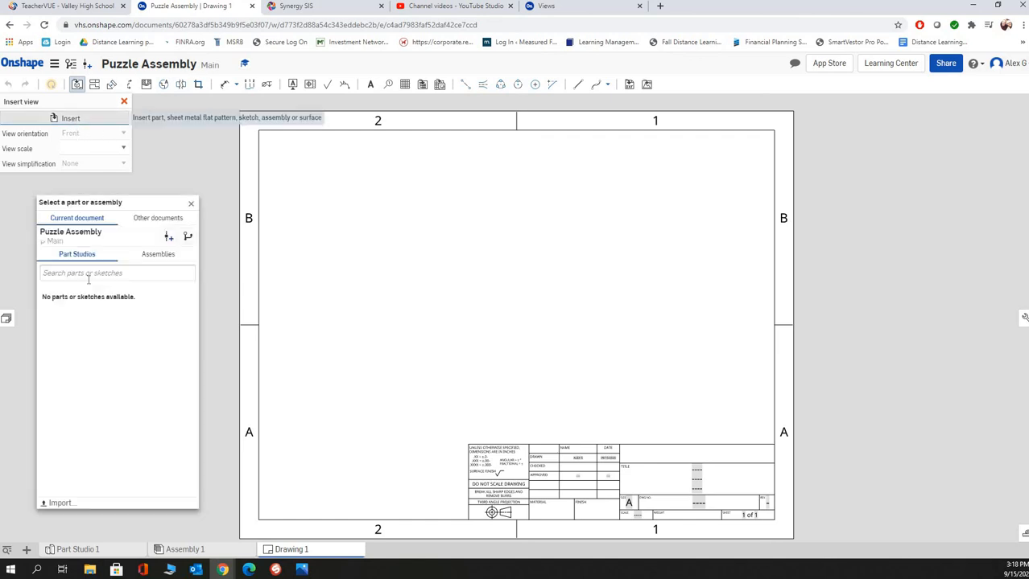
click(159, 254)
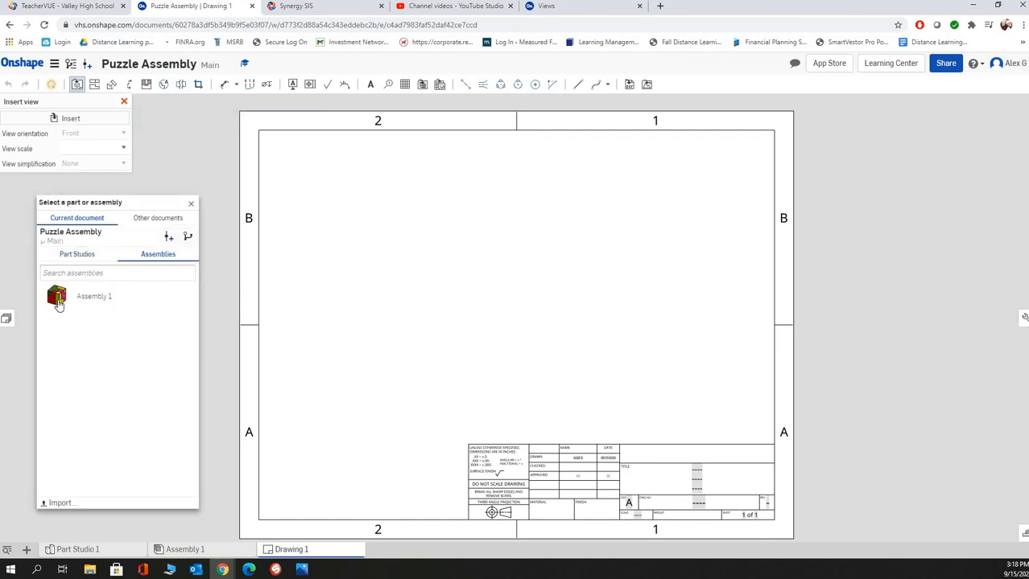
click(111, 301)
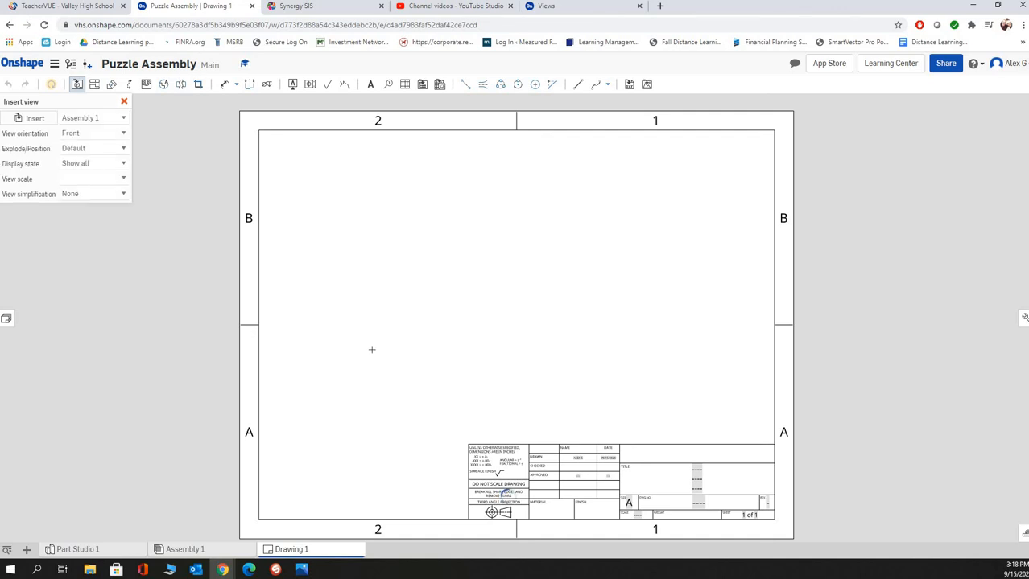
click(430, 356)
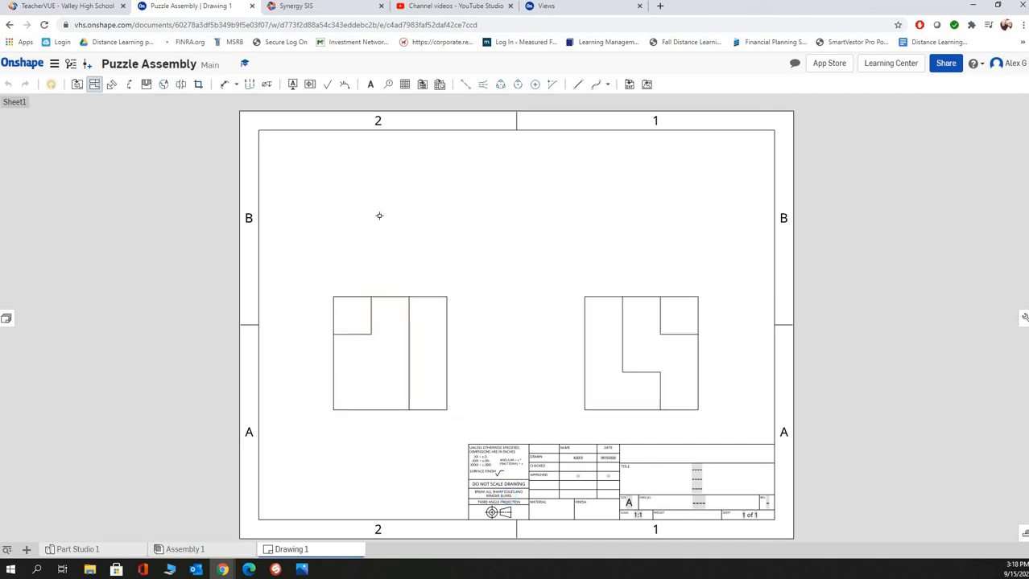
Project a top view above the front view and an isometric view in the sheet's upper right area
click(365, 348)
click(382, 210)
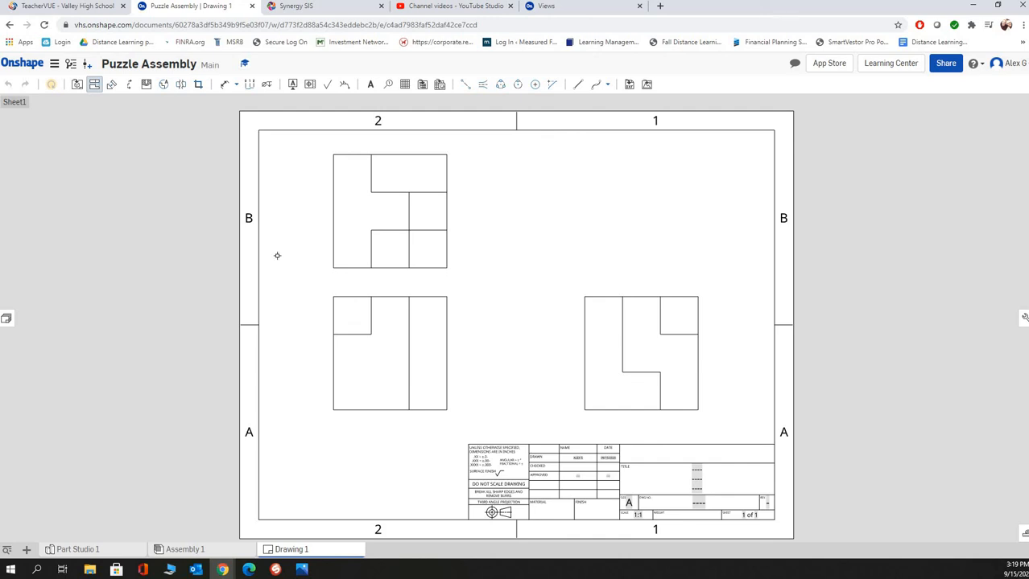
click(408, 370)
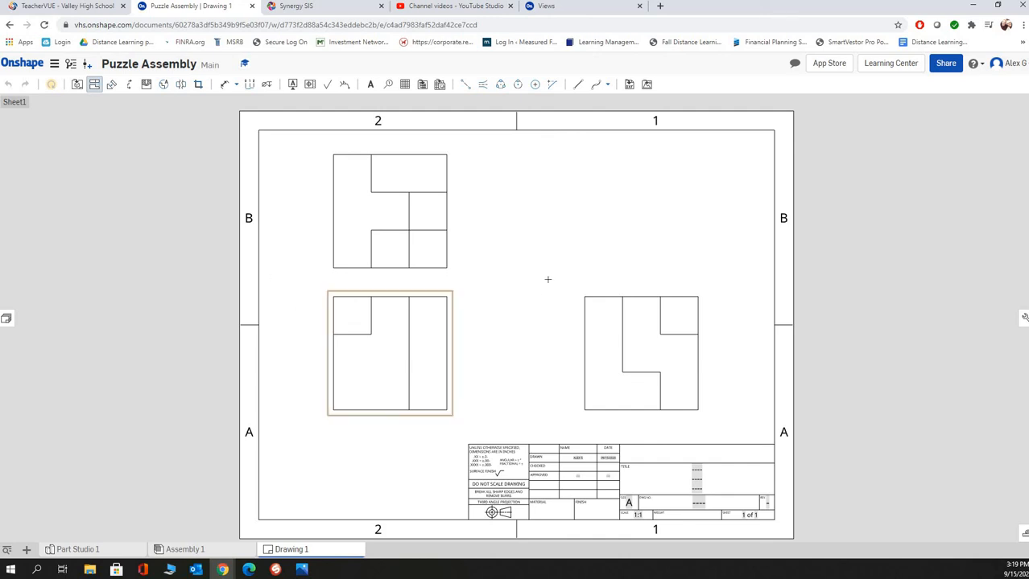
click(643, 218)
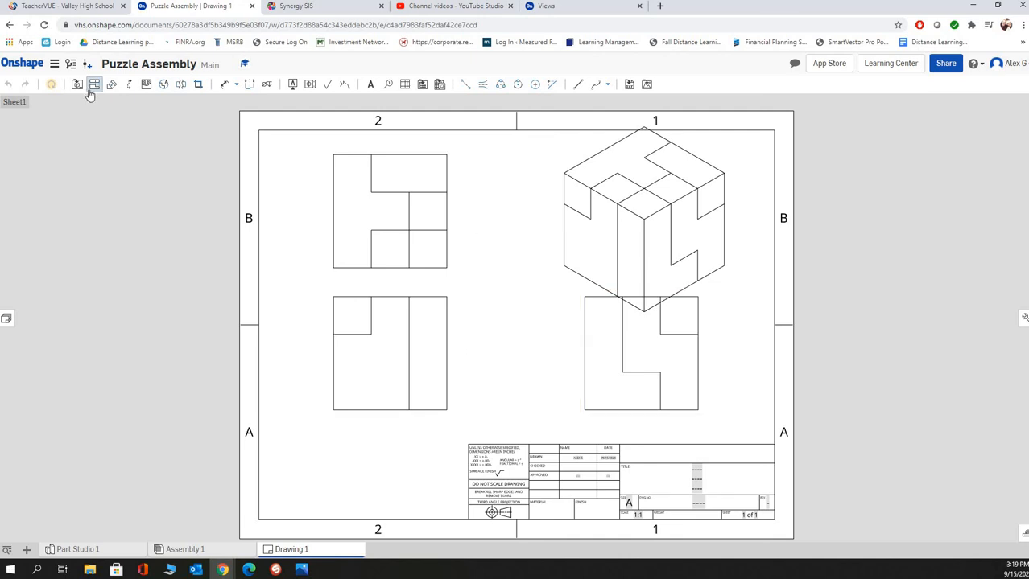
Reposition the front, right-side and isometric views so they are clear of each other, with the right-side view closer to the front view
drag(352, 404, 345, 402)
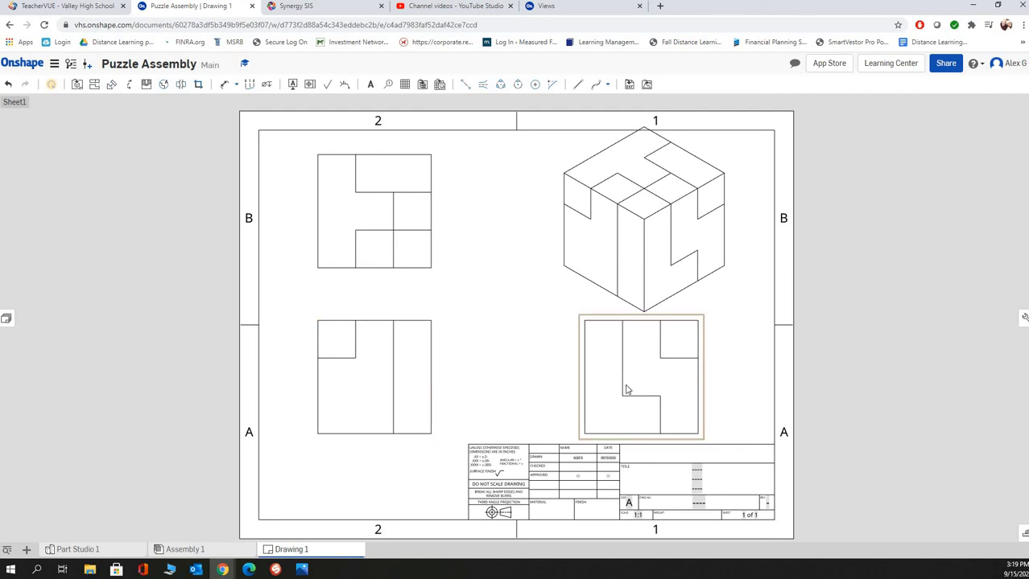
drag(578, 420, 519, 409)
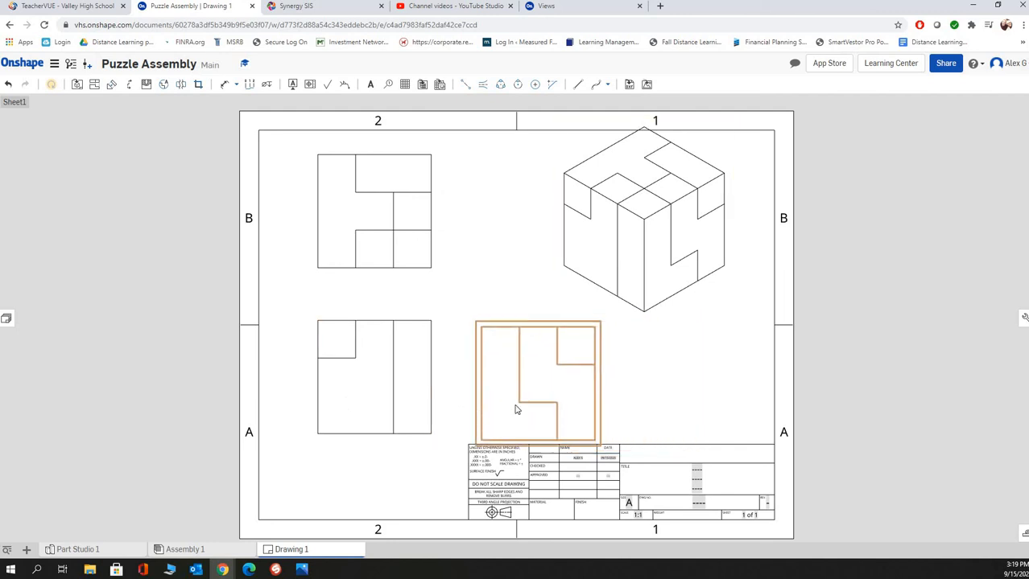
drag(678, 247, 709, 254)
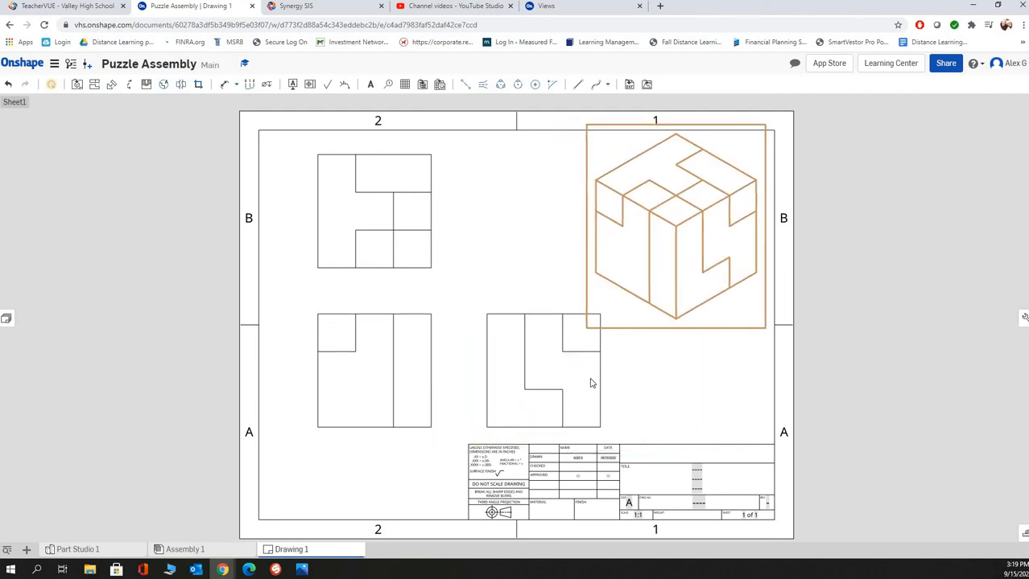
Display the right-side and isometric views as shaded views
right_click(580, 409)
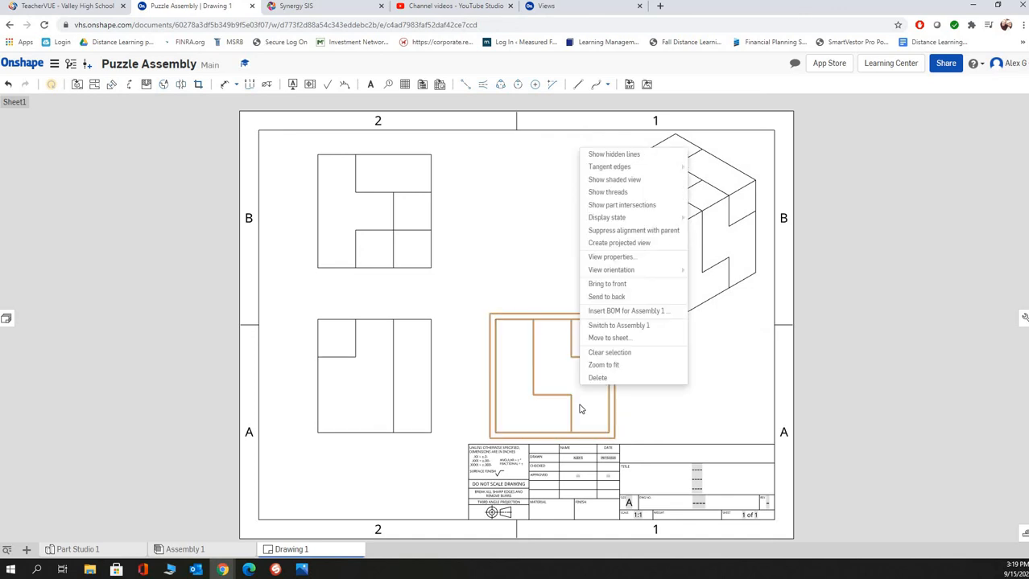
click(625, 181)
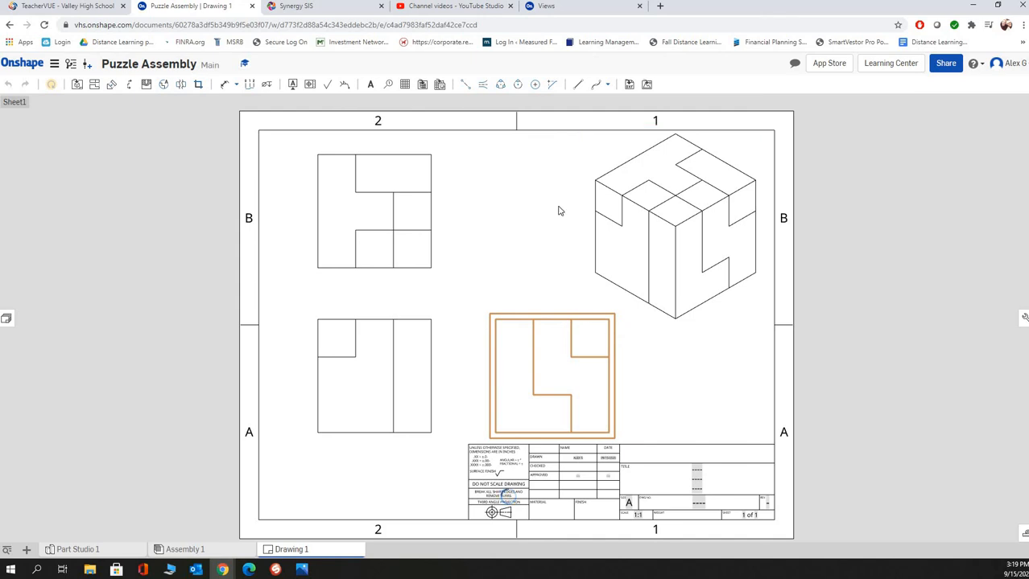
right_click(625, 234)
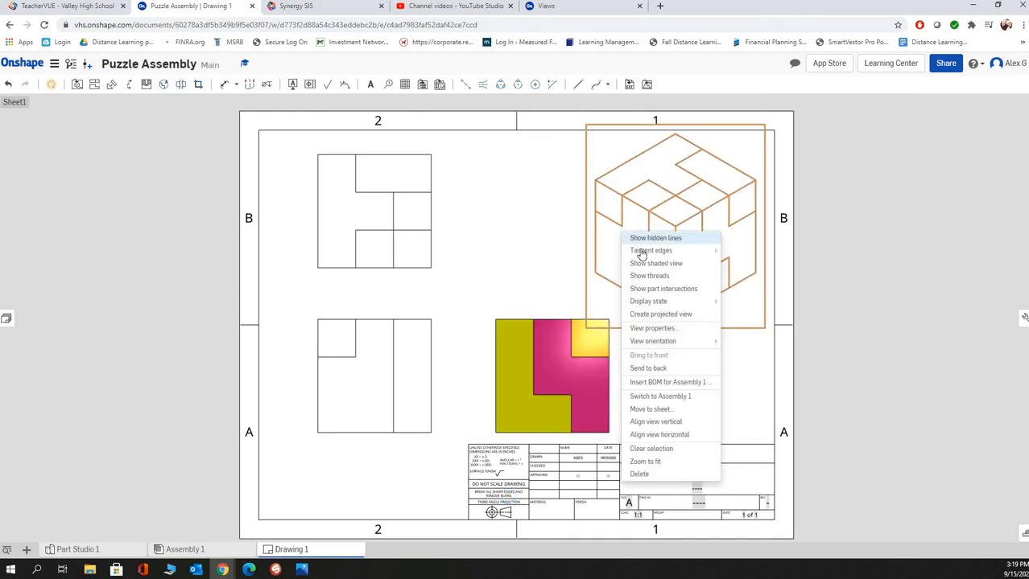
mouse_move(662, 251)
click(694, 265)
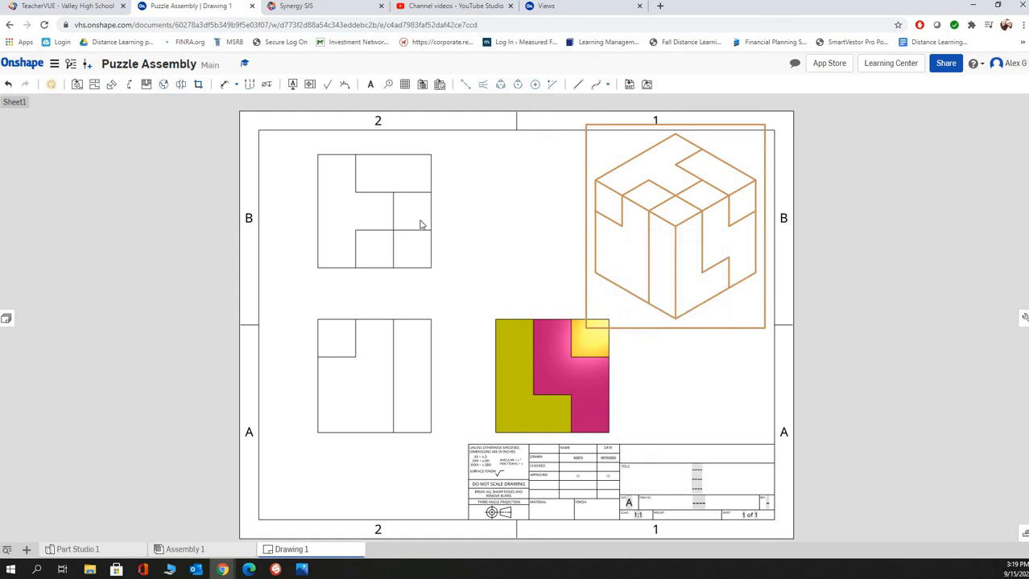
Display the top and front views as shaded views
right_click(357, 219)
mouse_move(357, 215)
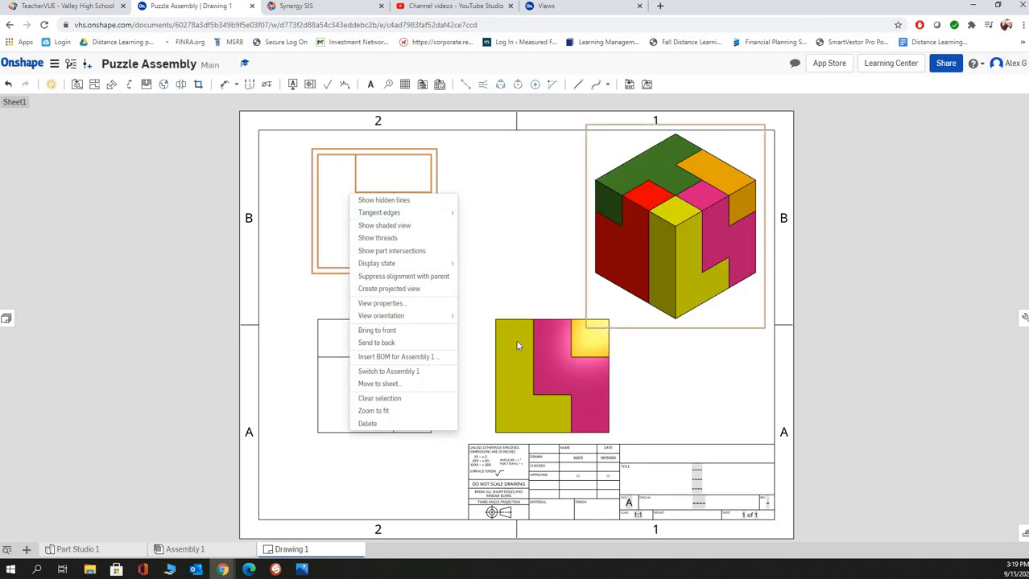
click(384, 225)
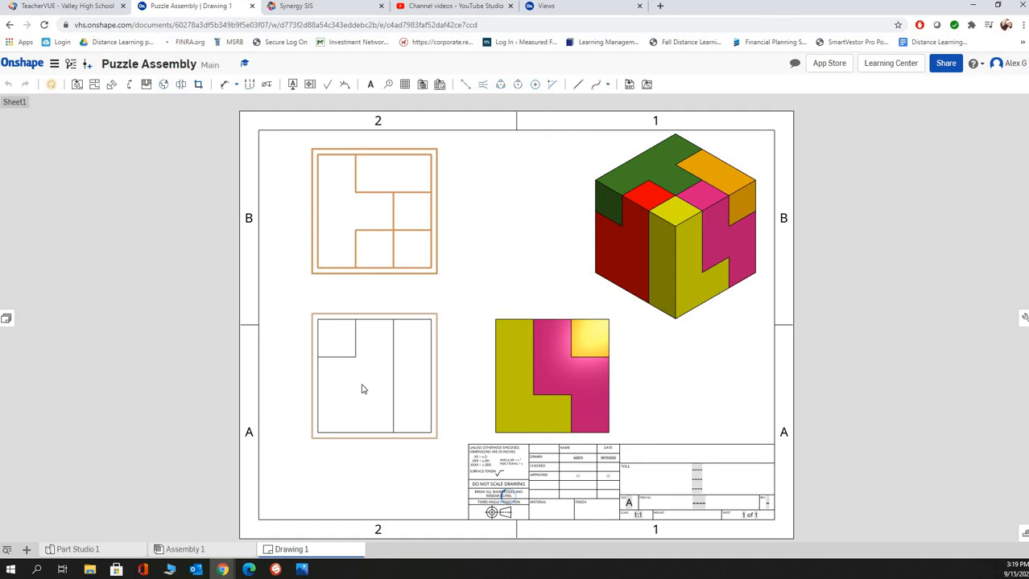
right_click(367, 349)
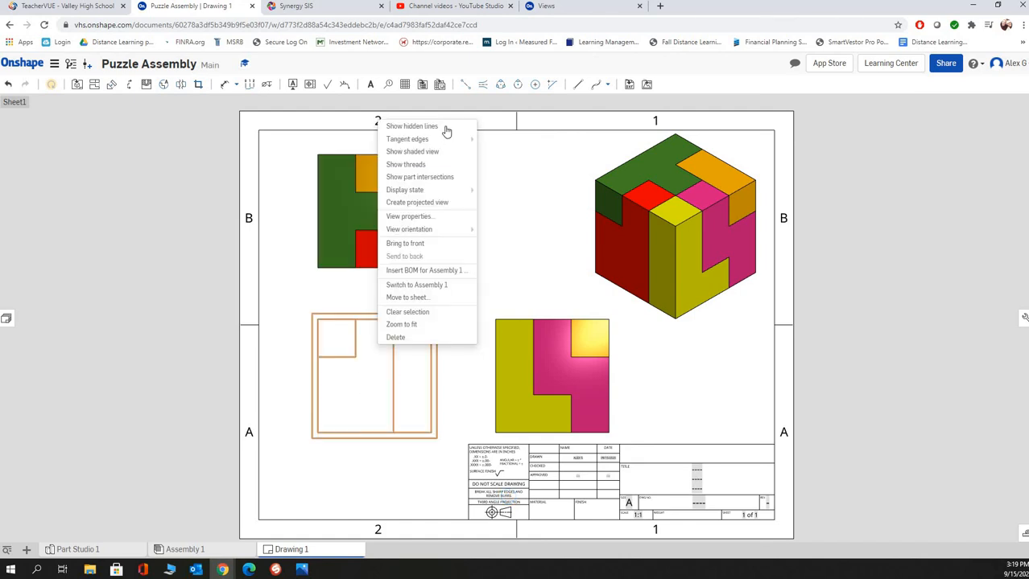
click(452, 154)
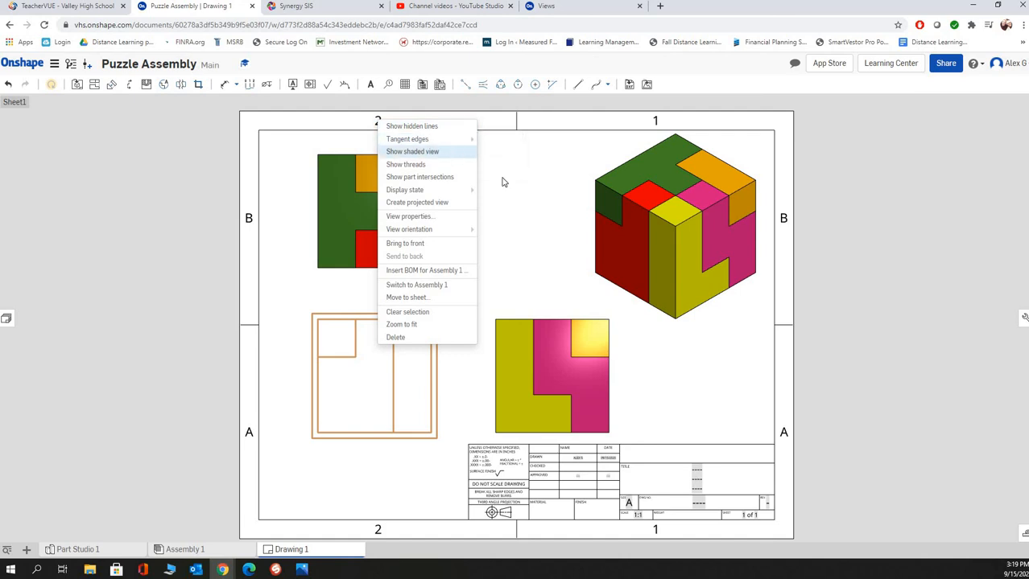
Enter "Final Puzzle Design" in the lowest title line of the title block
click(697, 485)
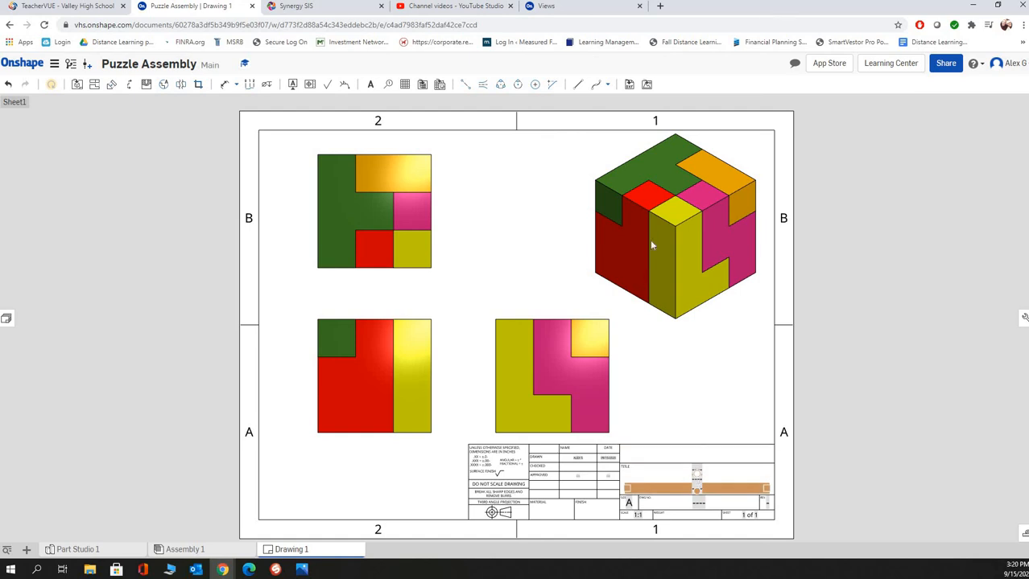
double_click(697, 485)
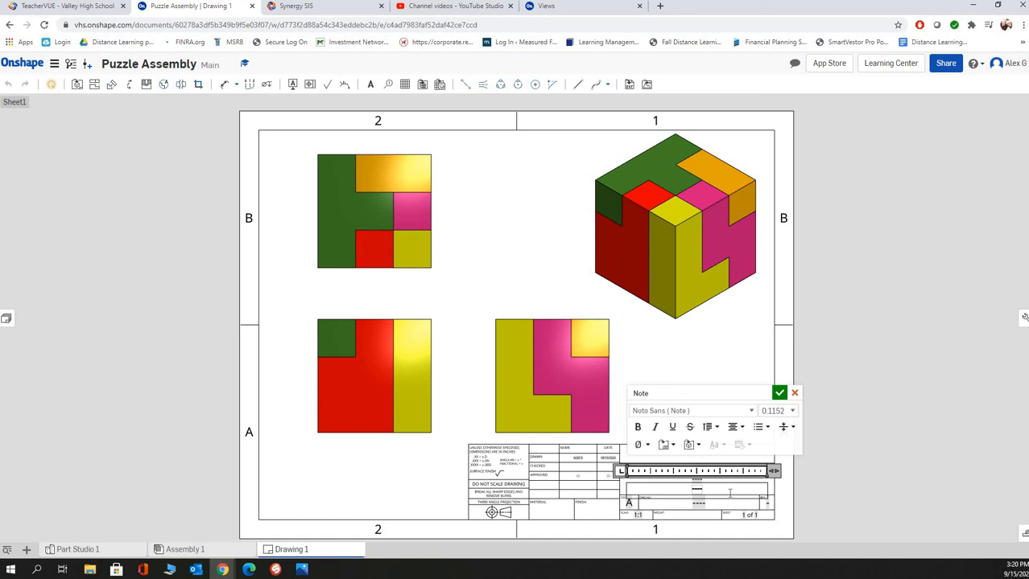
text(Final Puzz)
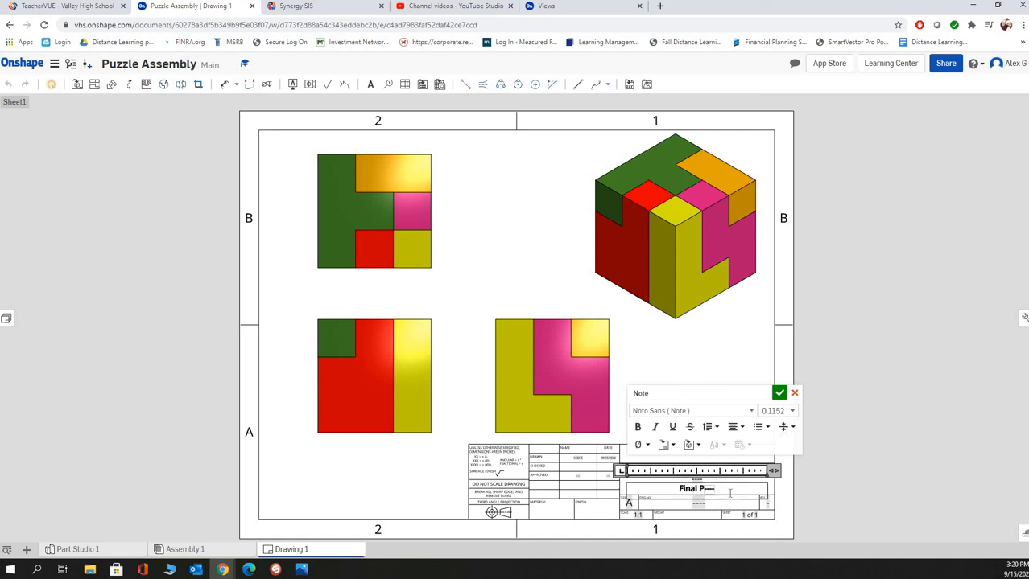
text(le Design)
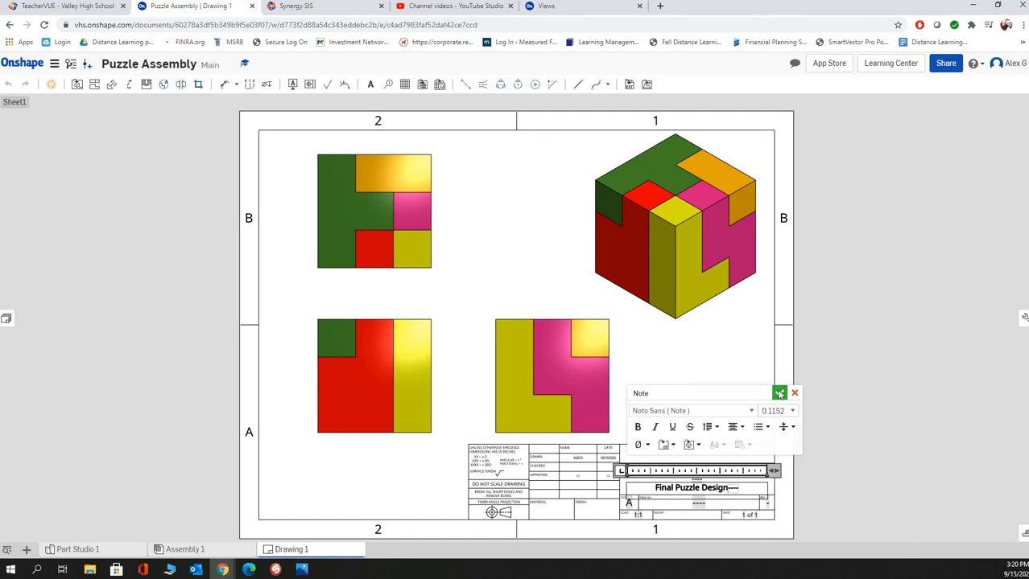
click(779, 393)
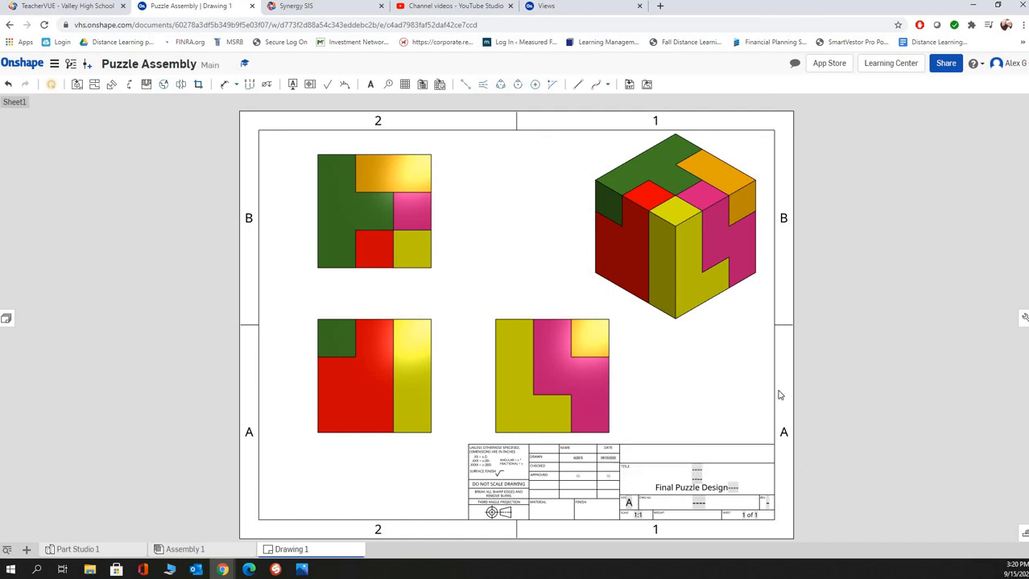